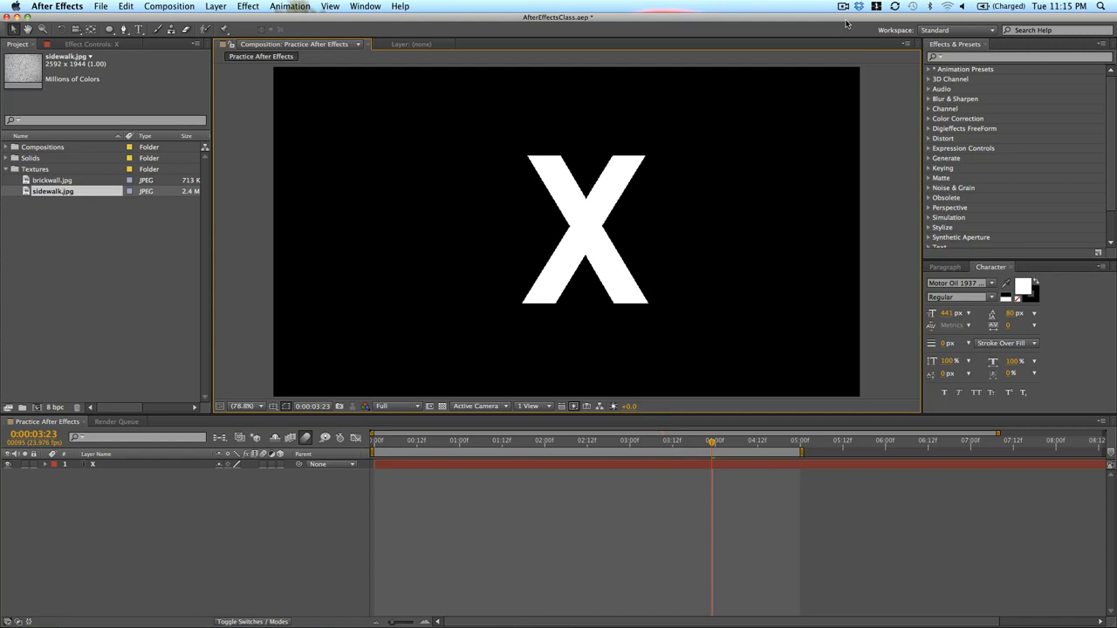
Step: Reveal the X text layer's Rotation property and set a 0° rotation keyframe at 0:00:00:00
{"action": "left_click", "coordinate": [595, 189]}
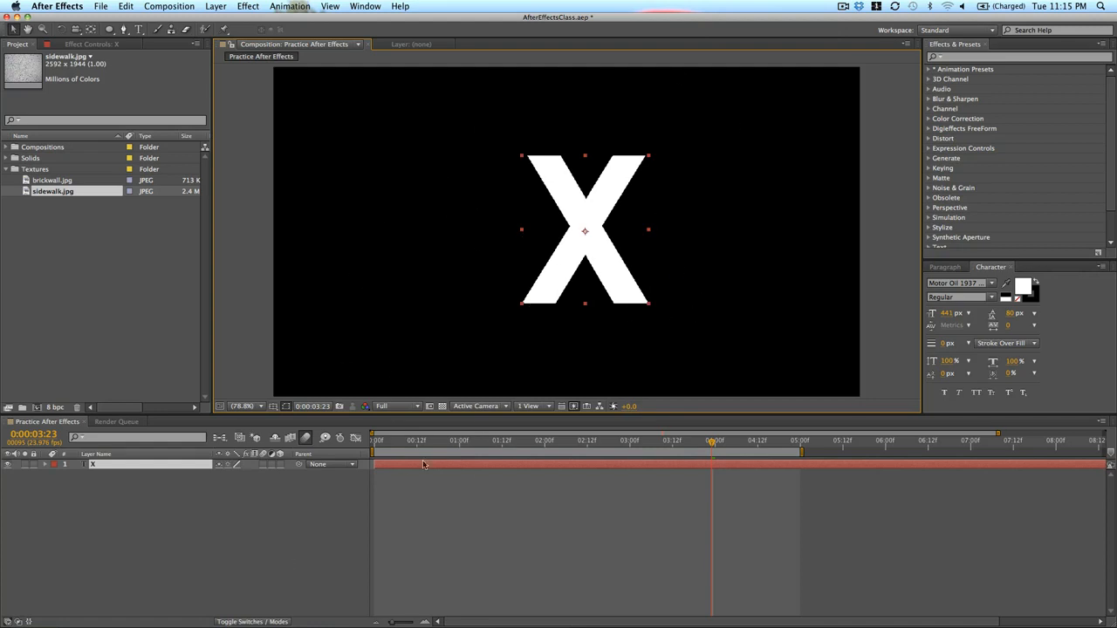
{"action": "key", "text": "r"}
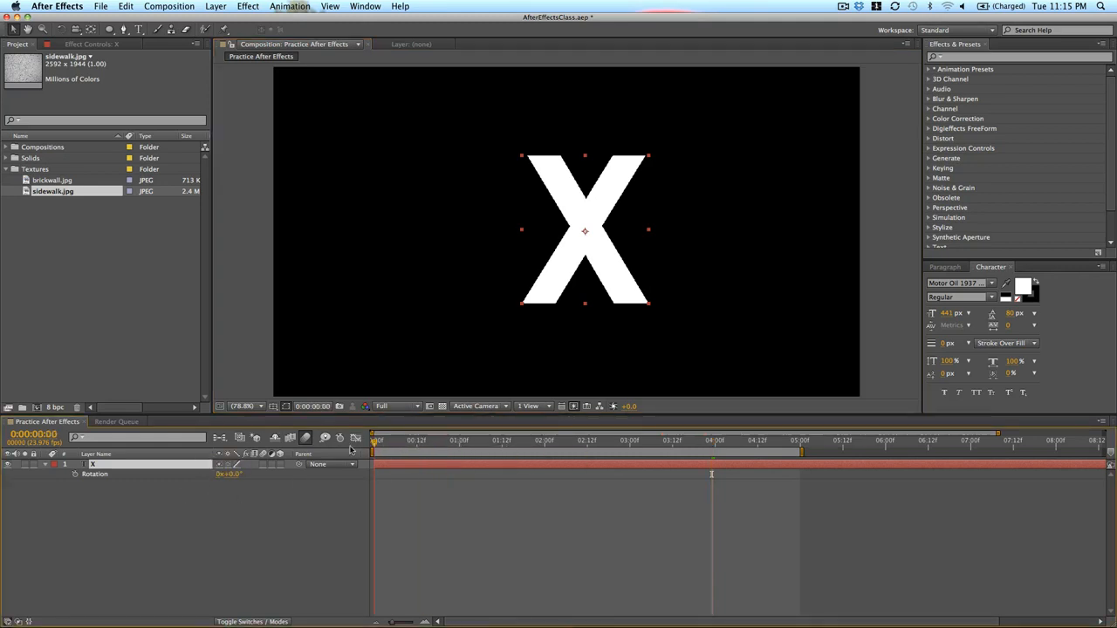
{"action": "key", "text": "Home"}
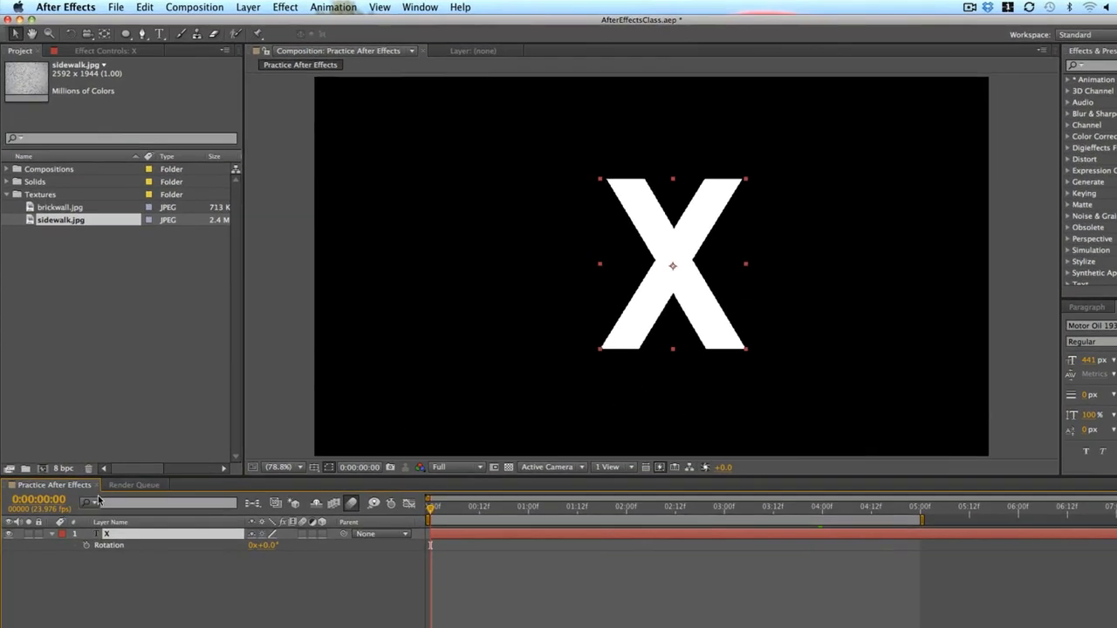
{"action": "left_click", "coordinate": [87, 545]}
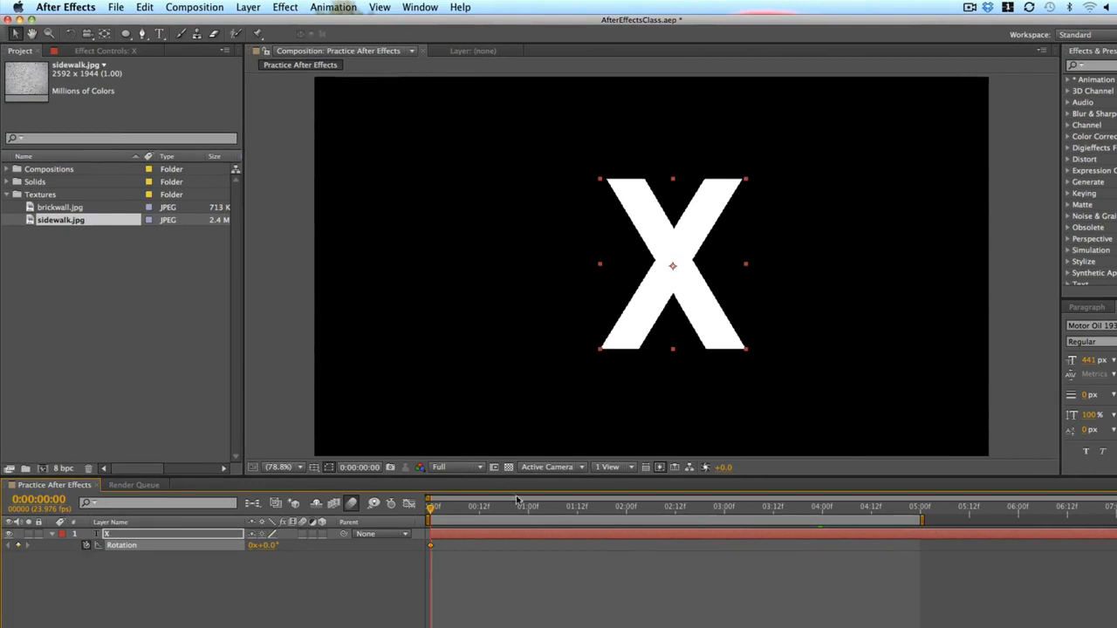
Step: Set the X layer's rotation to 90° at 0:00:05:00 and preview the animation
{"action": "left_click", "coordinate": [923, 512]}
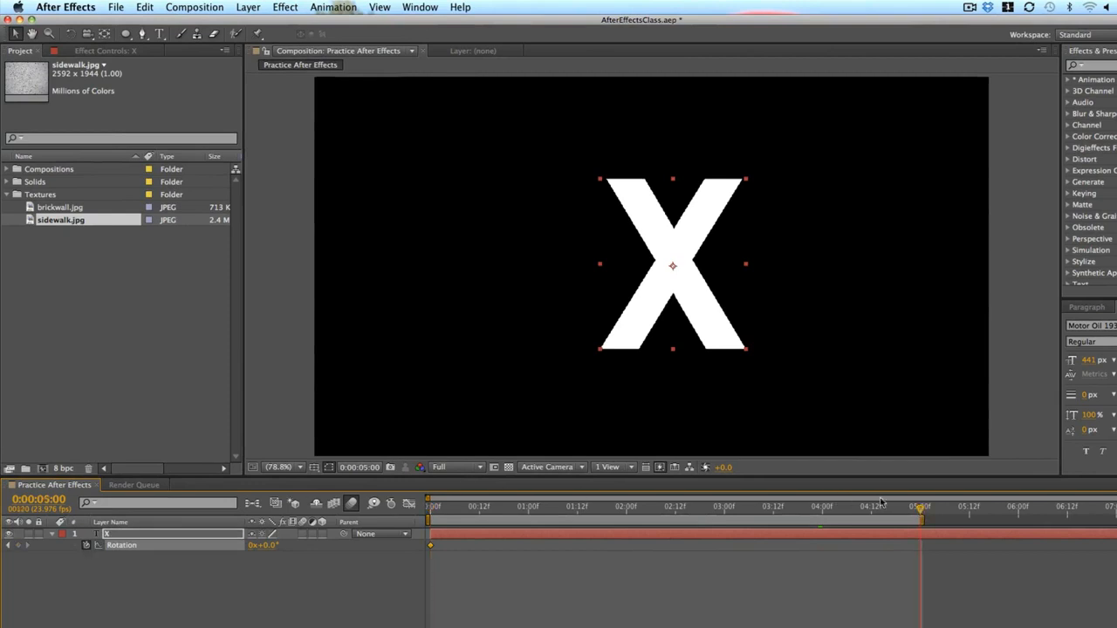
{"action": "left_click", "coordinate": [267, 545]}
{"action": "type", "text": "90"}
{"action": "key", "text": "Return"}
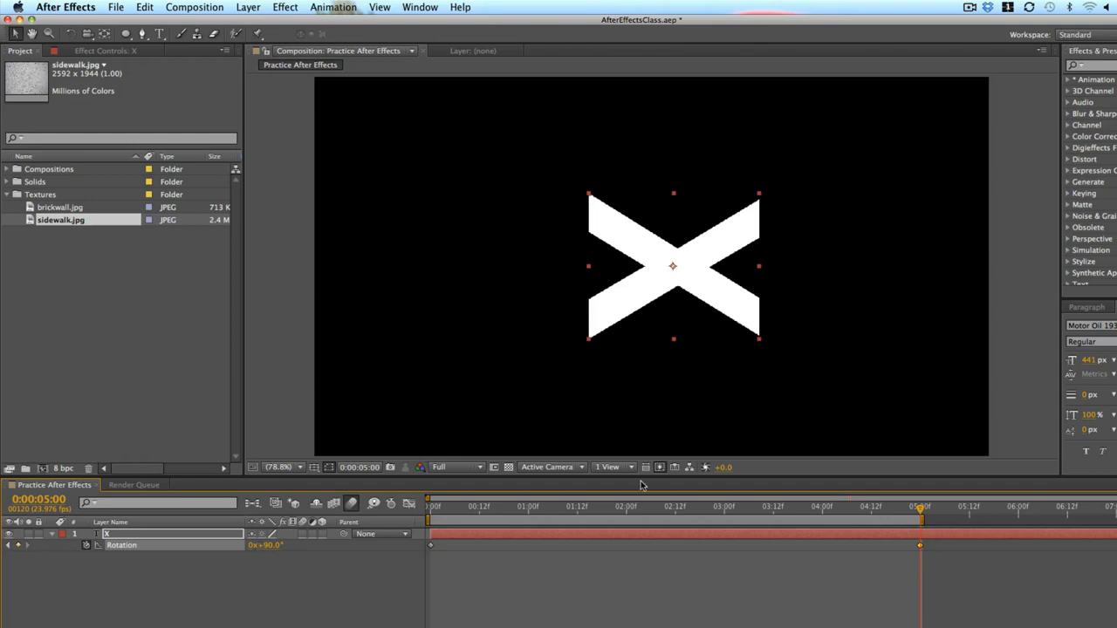
{"action": "key", "text": "space"}
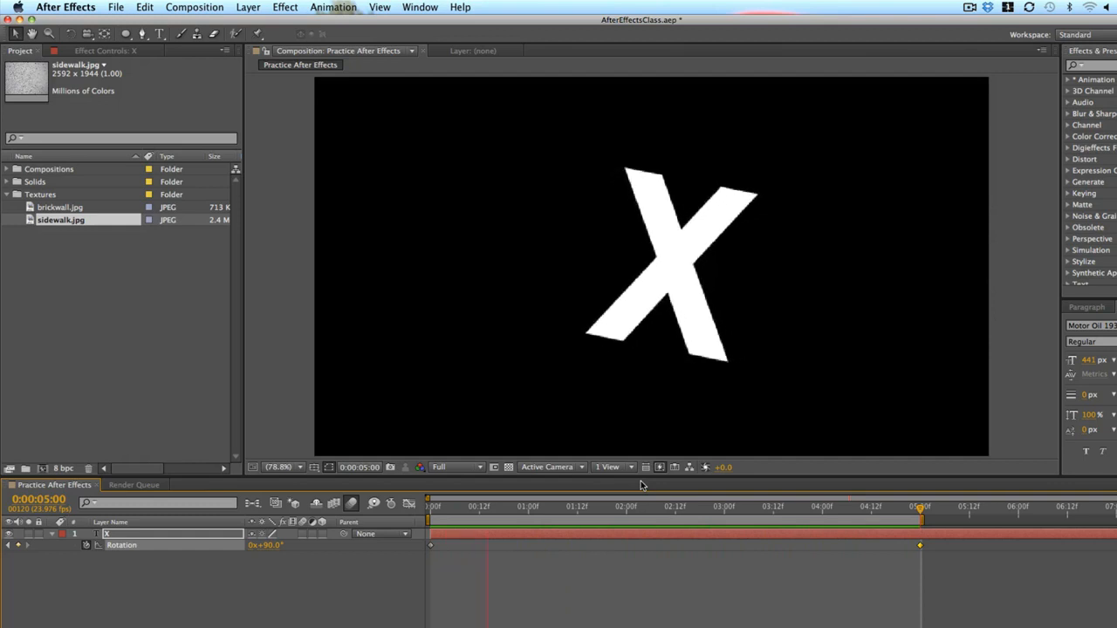
{"action": "key", "text": "space"}
Step: Undo the 90° rotation and try scrubbing the X layer's rotation to 3x+130° at 0:00:05:00
{"action": "key", "text": "super+z"}
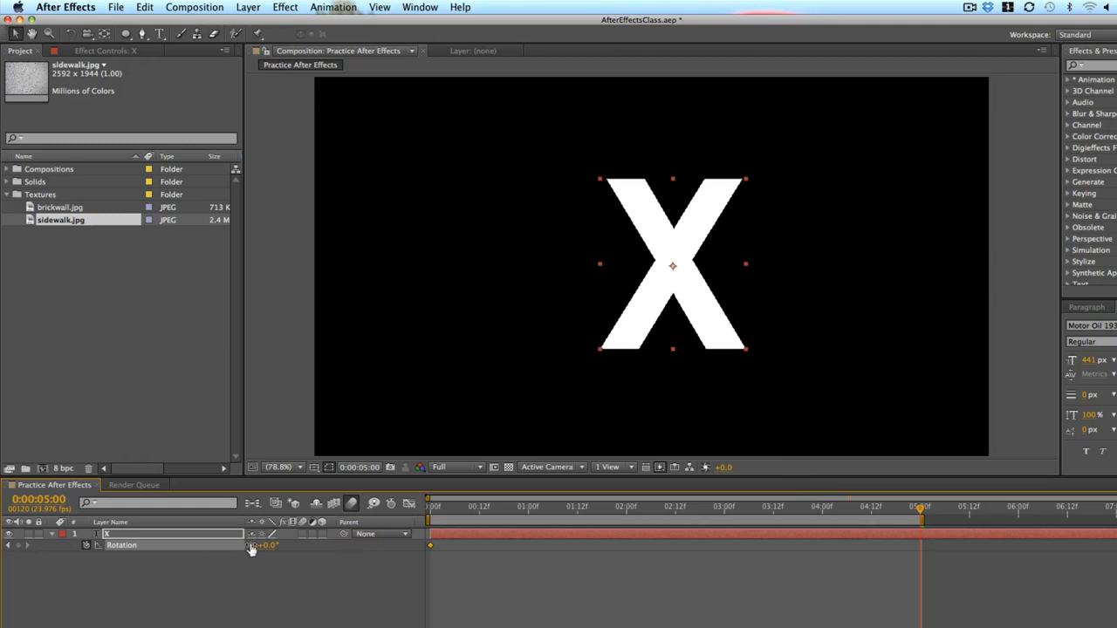
{"action": "left_click_drag", "start_coordinate": [251, 548], "coordinate": [341, 548]}
{"action": "left_click_drag", "start_coordinate": [646, 496], "coordinate": [1045, 511]}
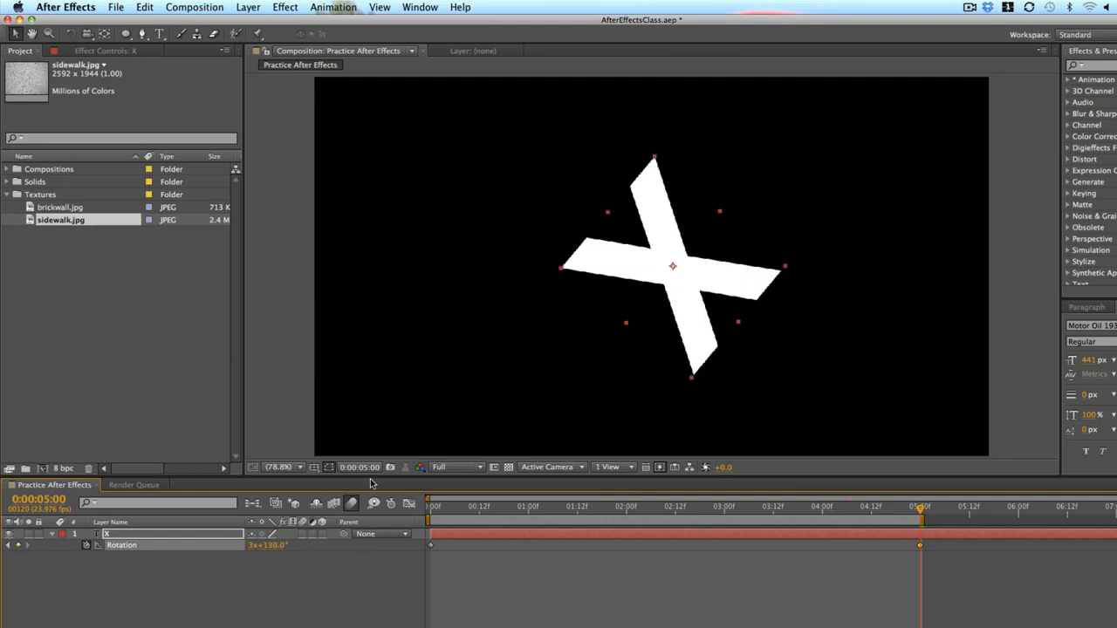
{"action": "key", "text": "super+z"}
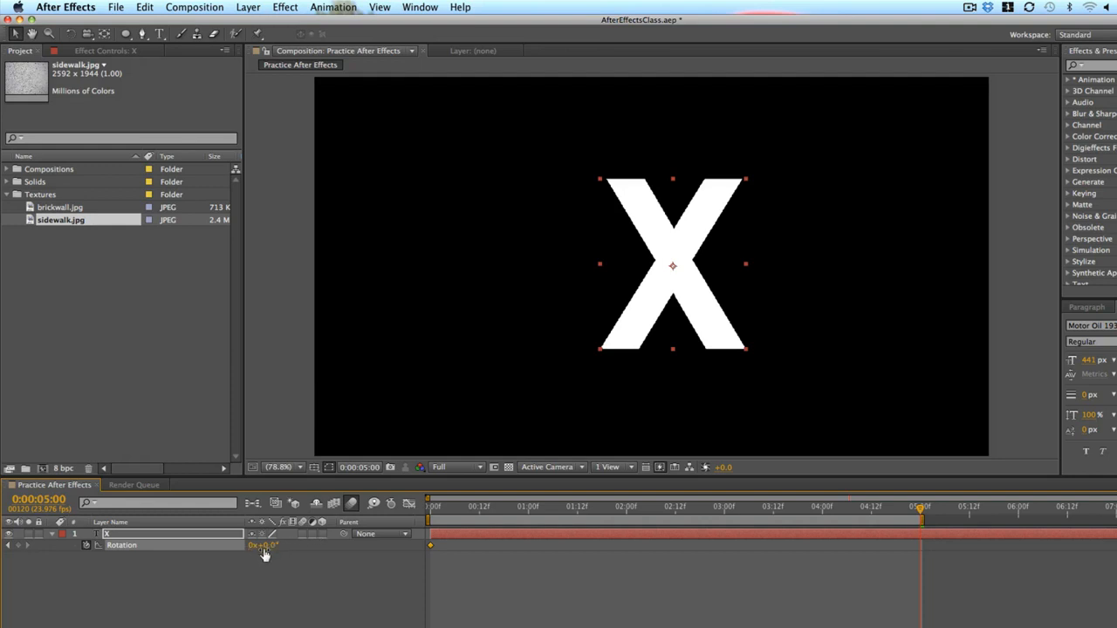
Step: Set the X layer's rotation to 10 full revolutions at 0:00:05:00 and preview the spin
{"action": "left_click", "coordinate": [252, 546]}
{"action": "key", "text": "Return"}
{"action": "key", "text": "space"}
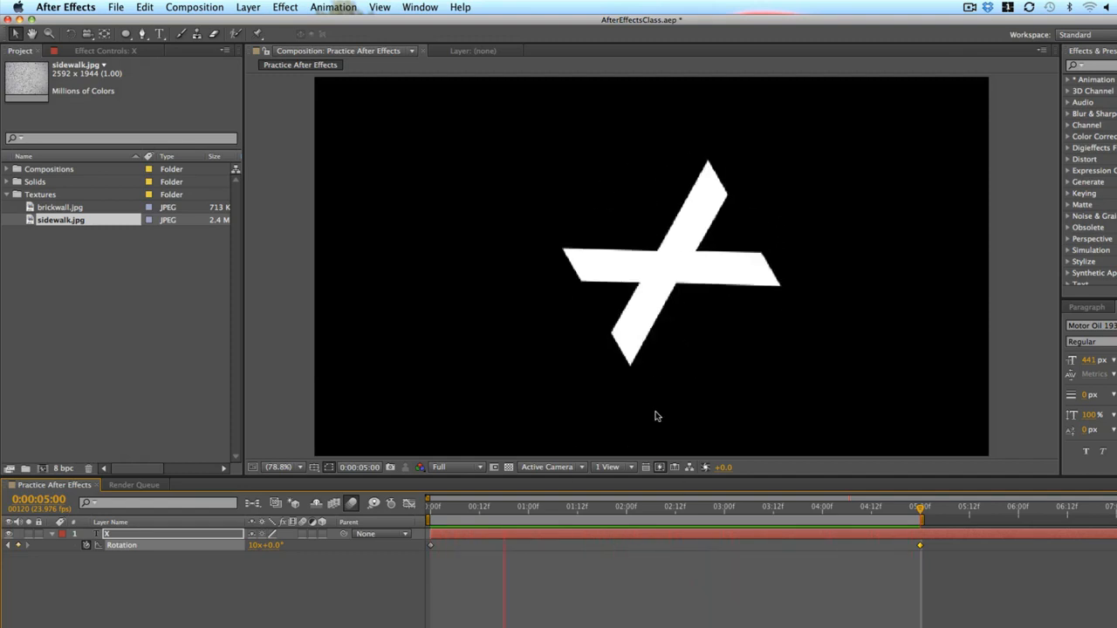
{"action": "key", "text": "space"}
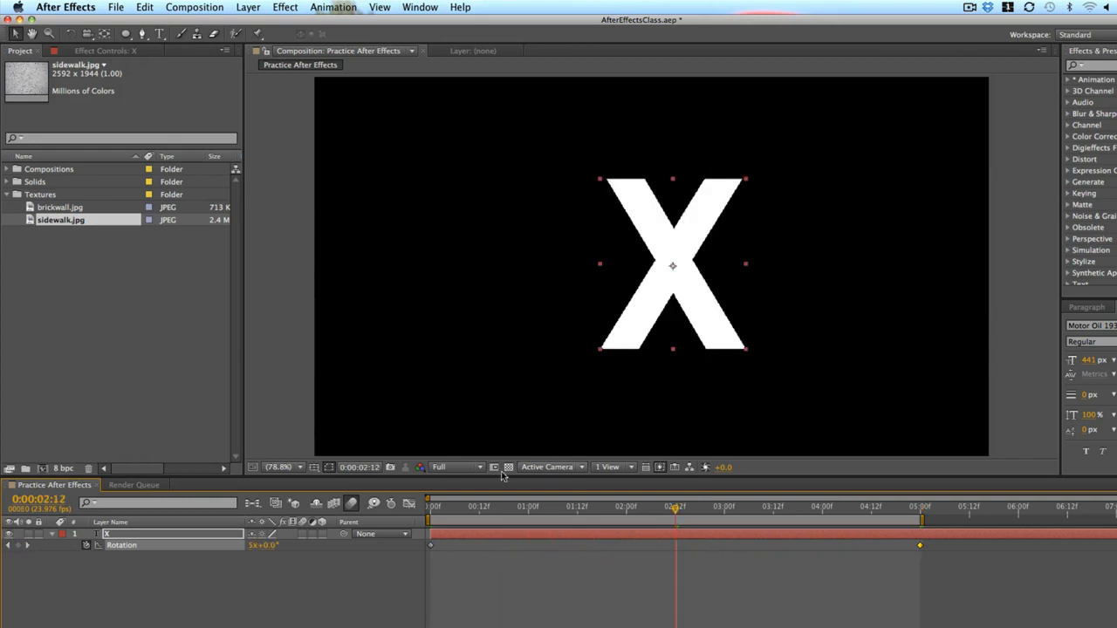
Step: Delete the rotation keyframe at 0:00:05:00 and remove the X layer from the composition
{"action": "left_click", "coordinate": [922, 547]}
{"action": "key", "text": "Delete"}
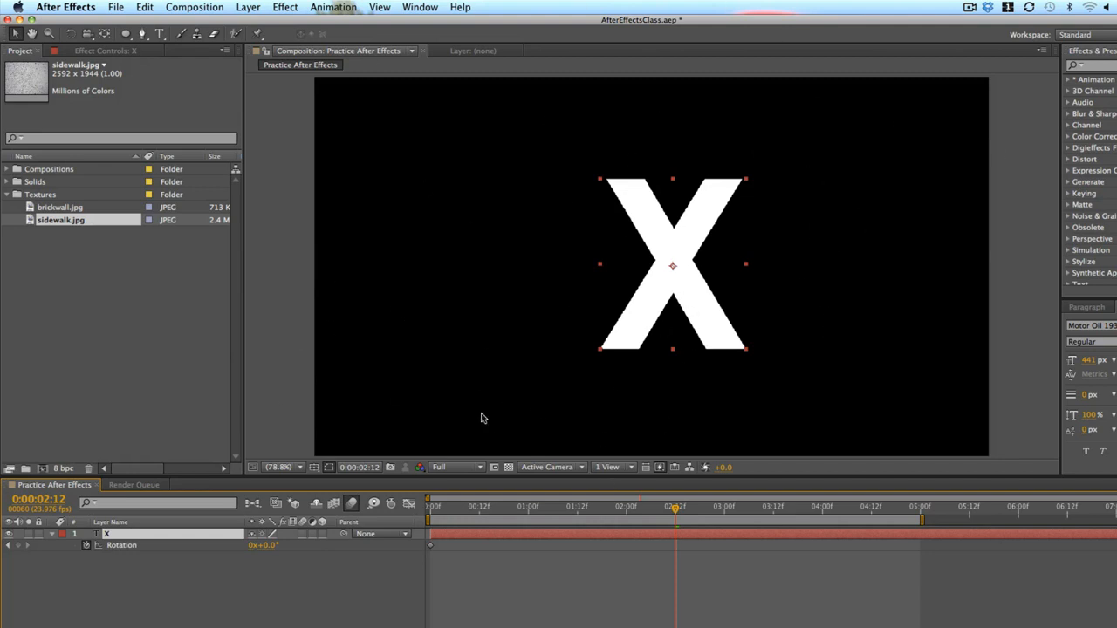
{"action": "key", "text": "Delete"}
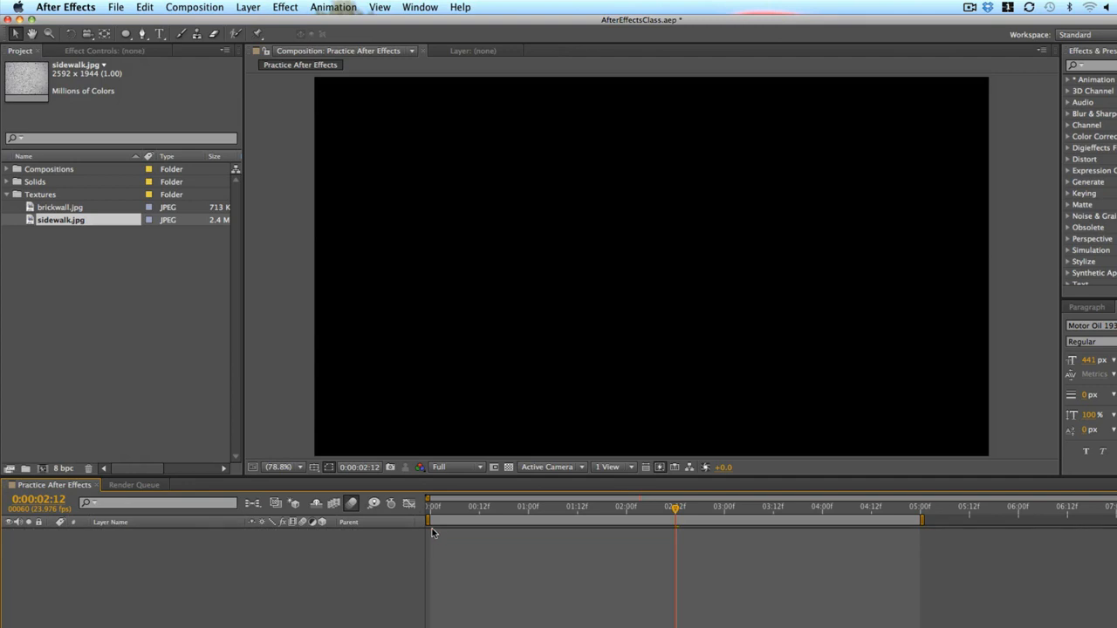
Step: Add a new text layer reading "ROTATION" to the composition
{"action": "left_click", "coordinate": [159, 33]}
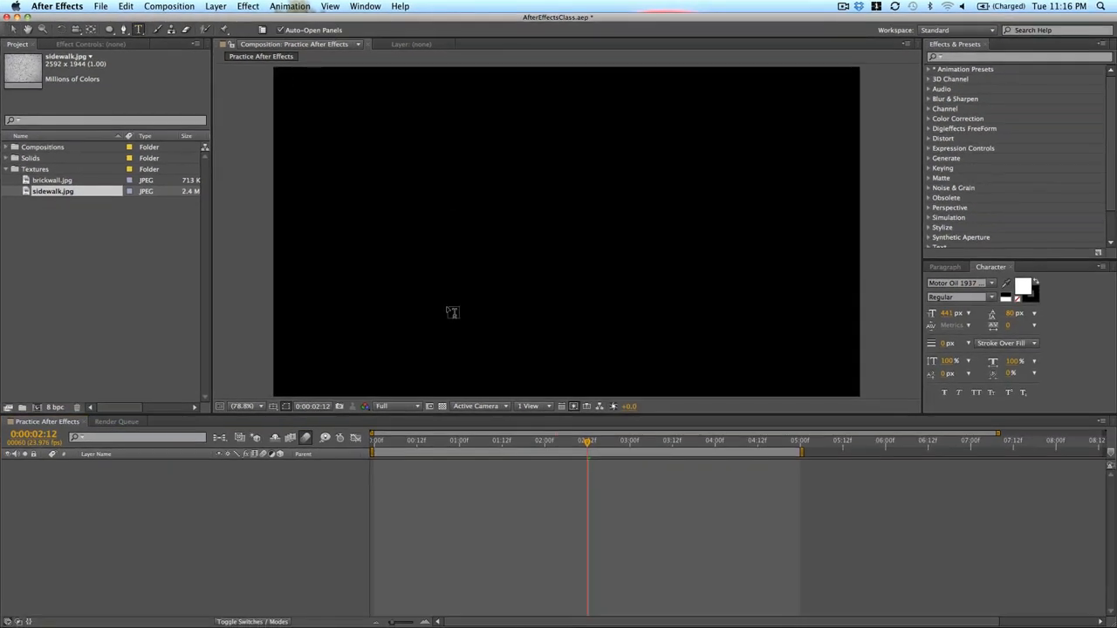
{"action": "left_click", "coordinate": [374, 225]}
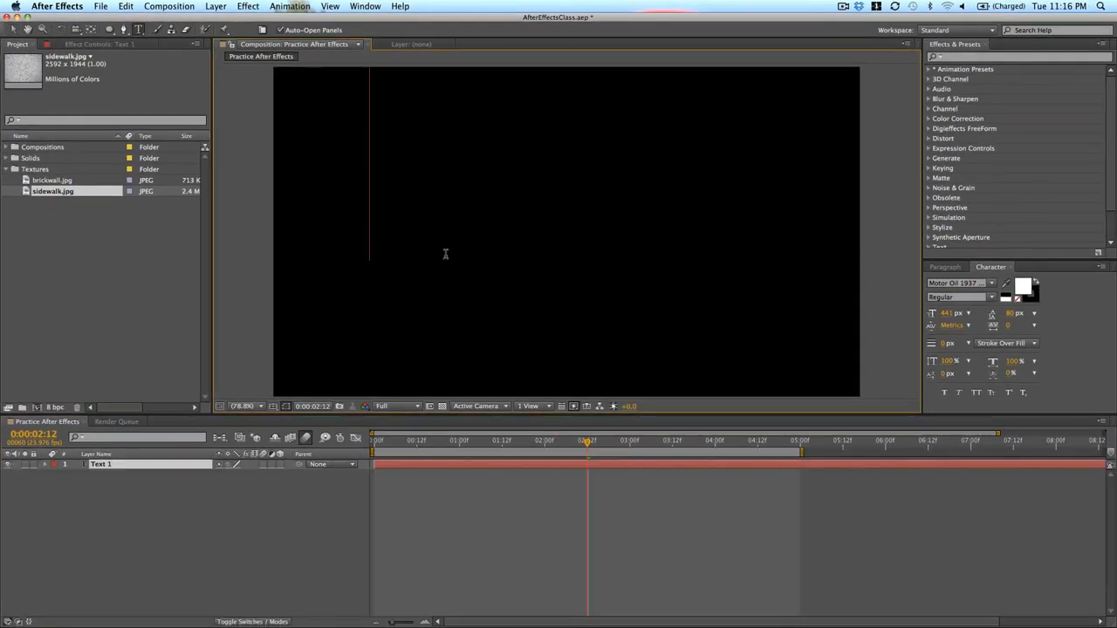
{"action": "type", "text": "ROTATION"}
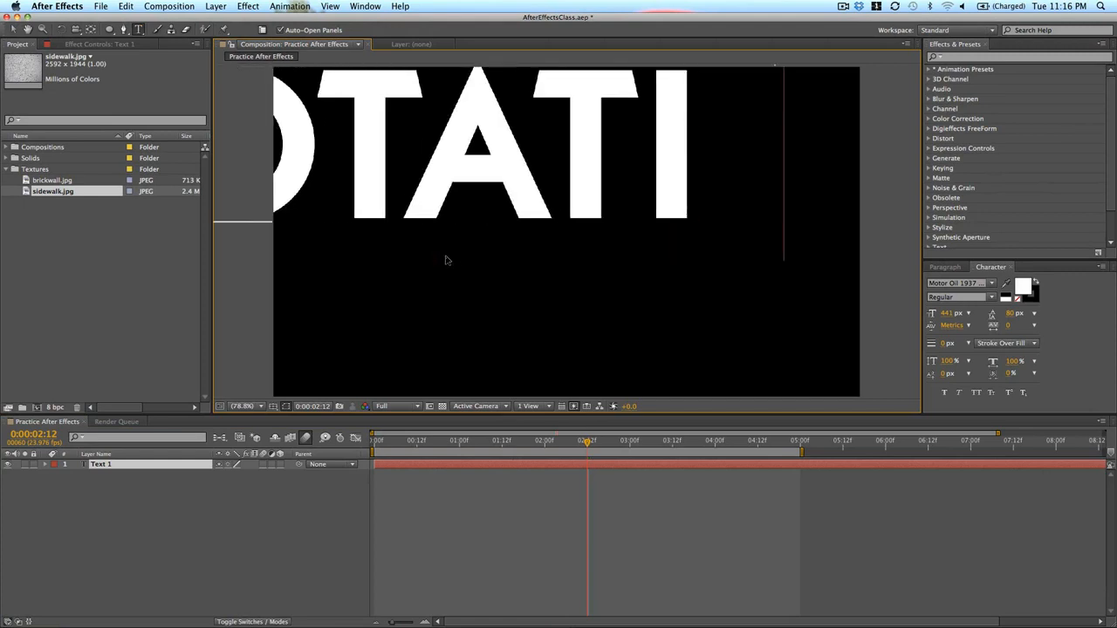
Step: Reduce the ROTATION text's size to 157 px and place it in the centre of the frame
{"action": "left_click", "coordinate": [12, 28]}
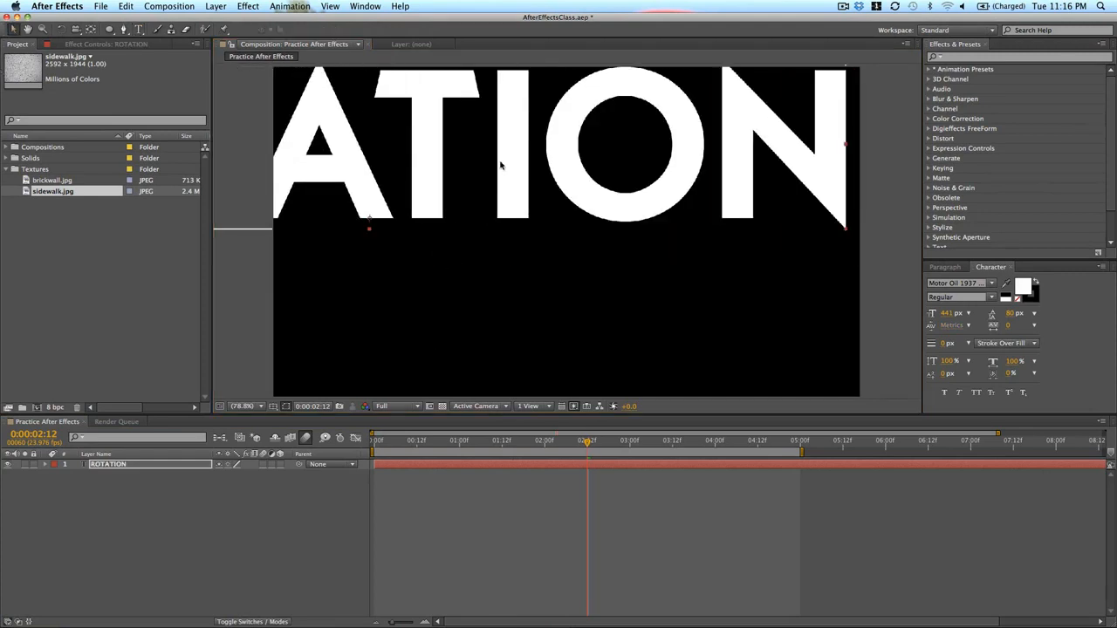
{"action": "left_click_drag", "start_coordinate": [500, 165], "coordinate": [679, 249]}
{"action": "left_click", "coordinate": [952, 314]}
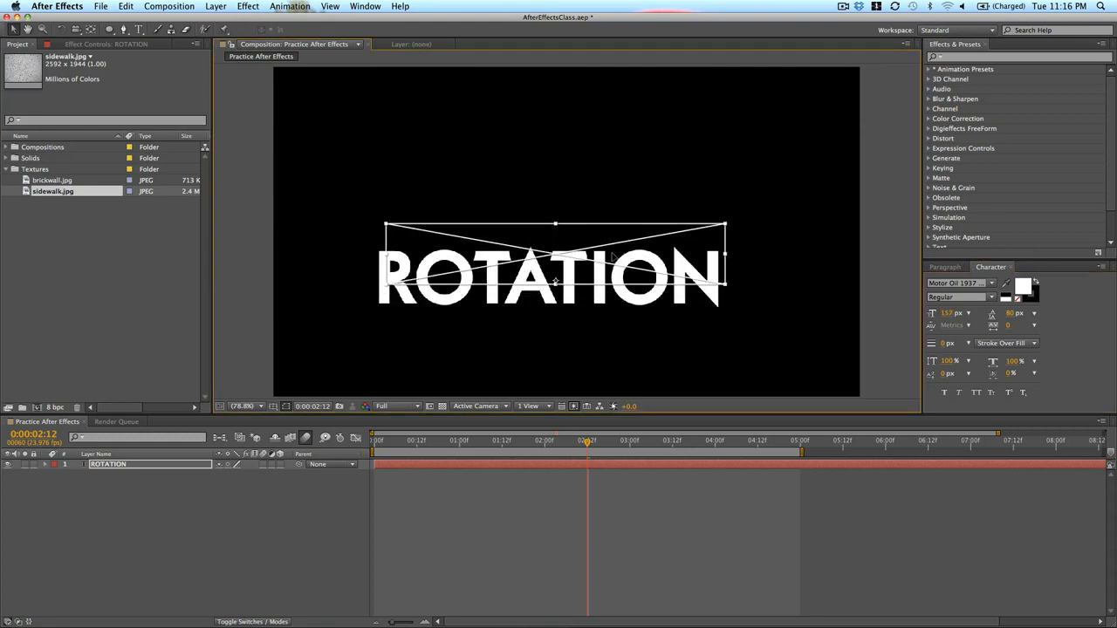
{"action": "left_click_drag", "start_coordinate": [607, 275], "coordinate": [617, 233]}
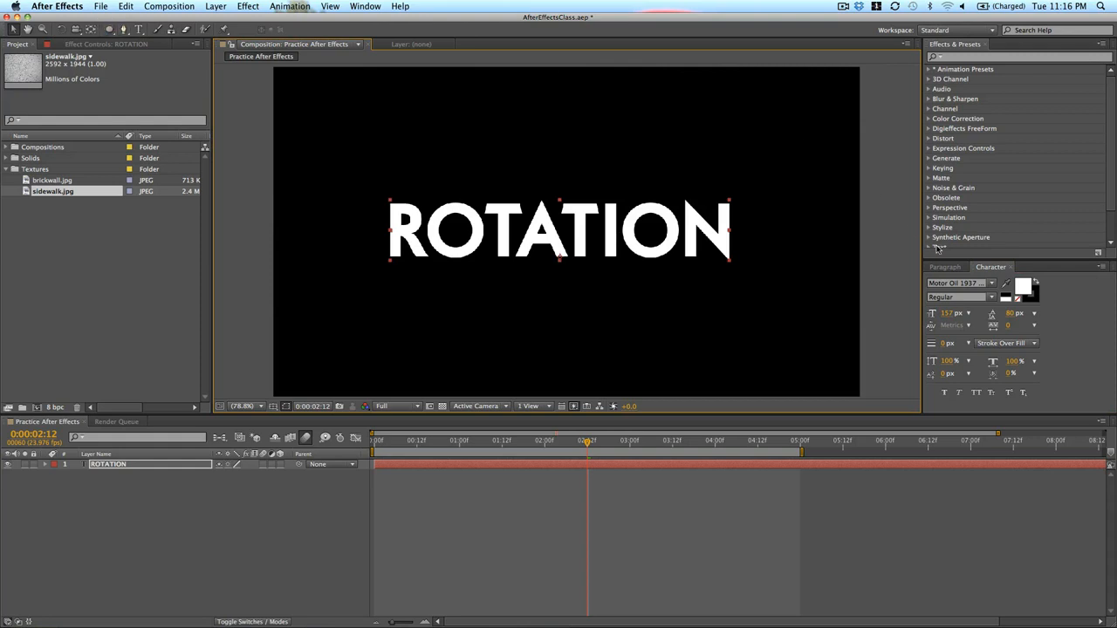
Step: Left-align the ROTATION text's paragraph and move the text back inside the frame
{"action": "left_click", "coordinate": [946, 267]}
{"action": "left_click", "coordinate": [933, 282]}
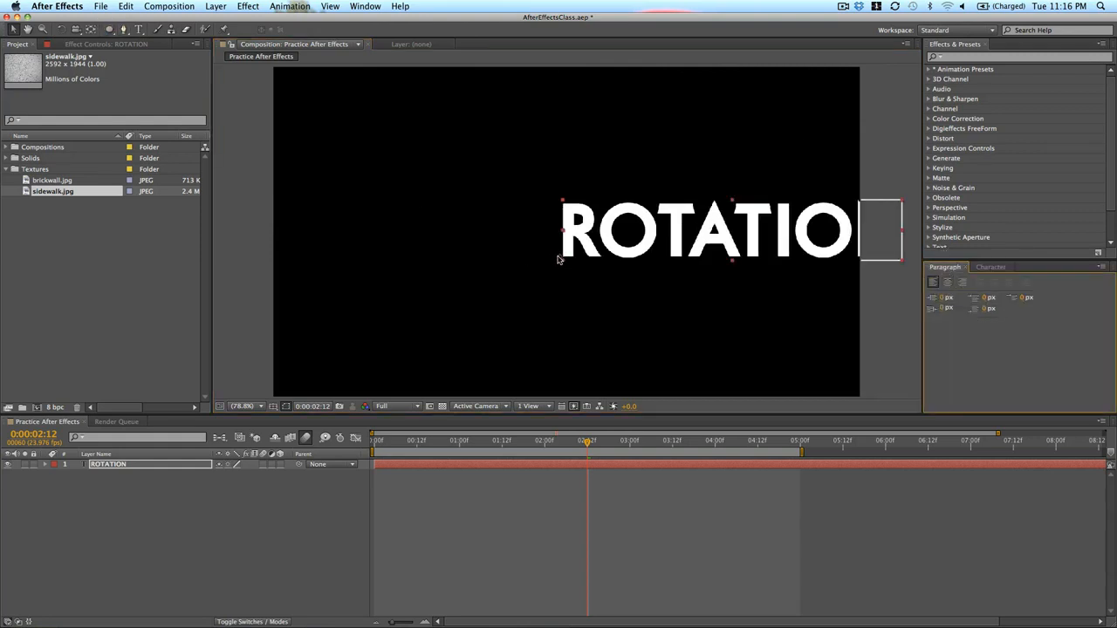
{"action": "left_click_drag", "start_coordinate": [599, 238], "coordinate": [387, 273]}
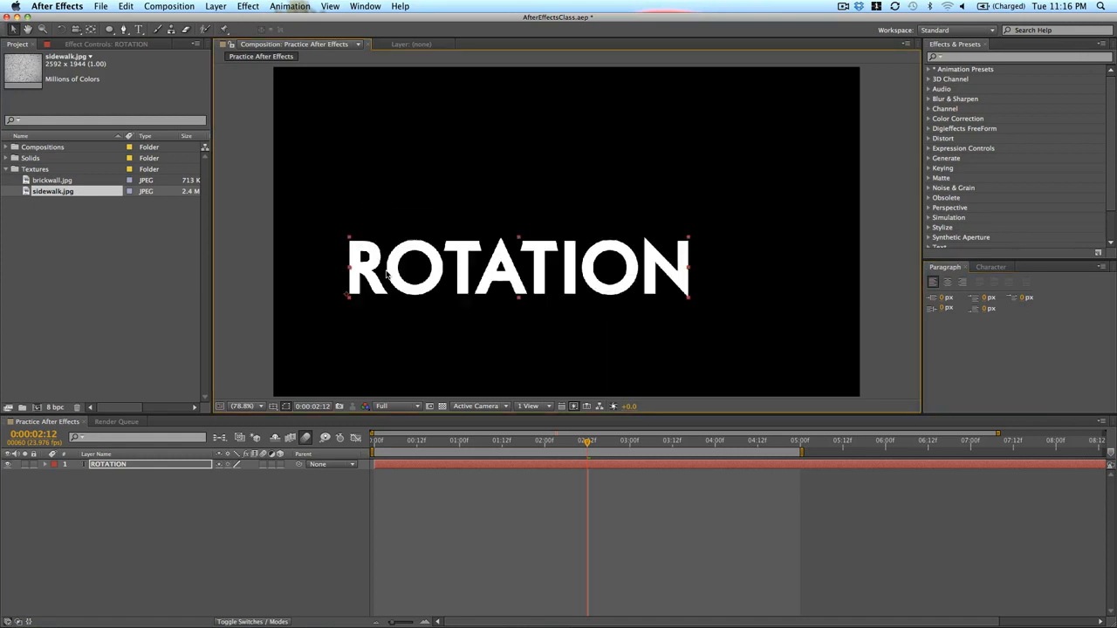
Step: Enlarge the ROTATION text to 257 px and position it along the bottom edge of the frame
{"action": "left_click", "coordinate": [991, 267]}
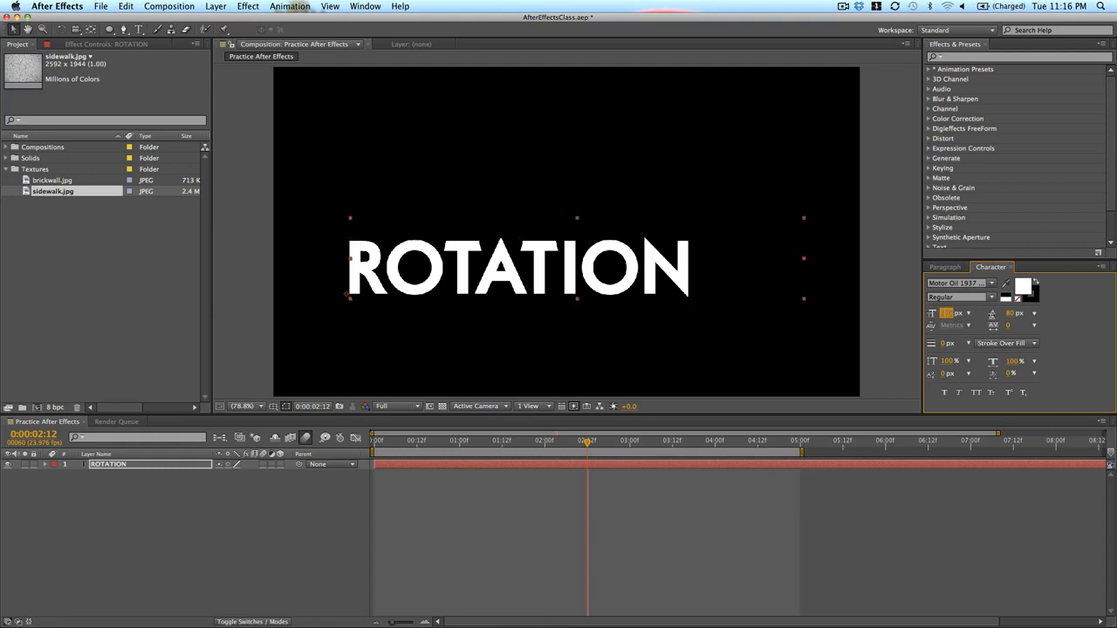
{"action": "left_click_drag", "start_coordinate": [992, 314], "coordinate": [1007, 315]}
{"action": "left_click_drag", "start_coordinate": [532, 257], "coordinate": [468, 340]}
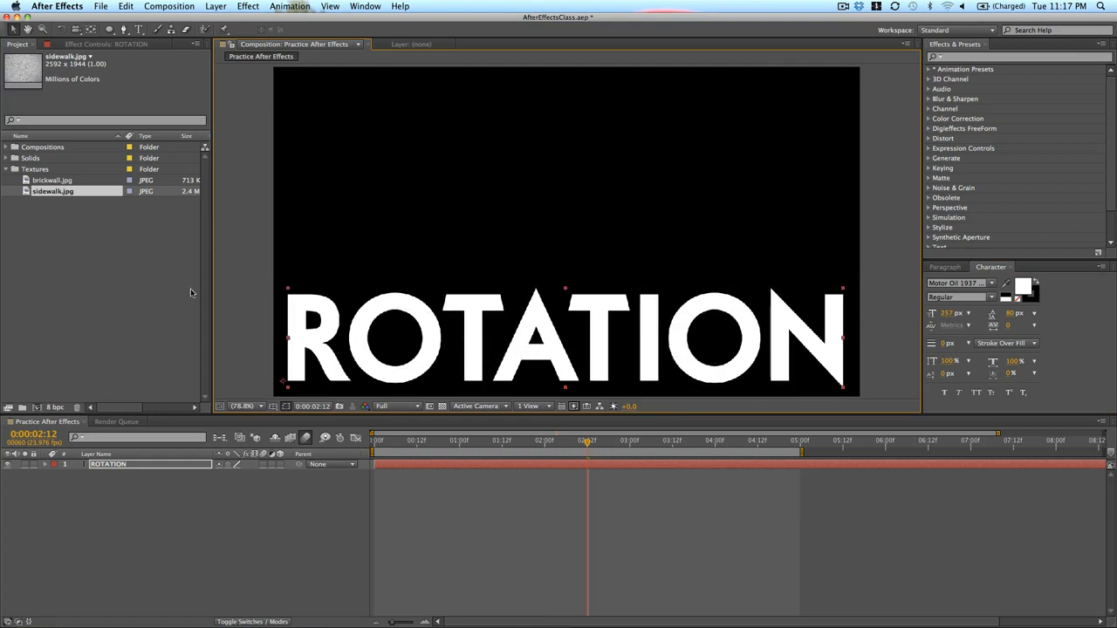
{"action": "left_click_drag", "start_coordinate": [409, 321], "coordinate": [401, 326]}
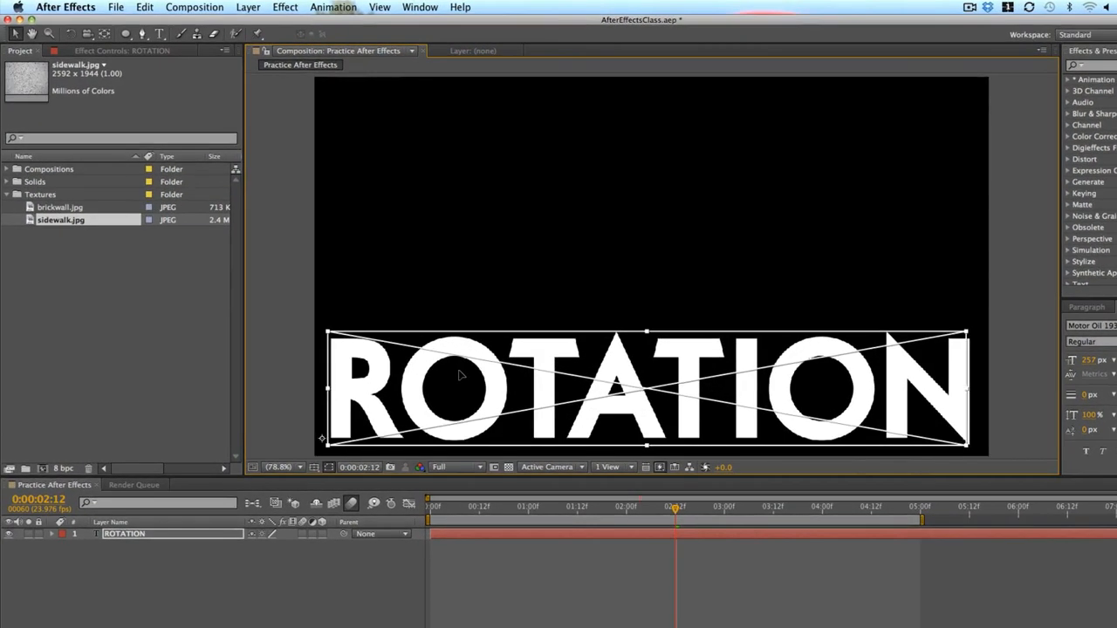
{"action": "left_click_drag", "start_coordinate": [461, 375], "coordinate": [458, 376]}
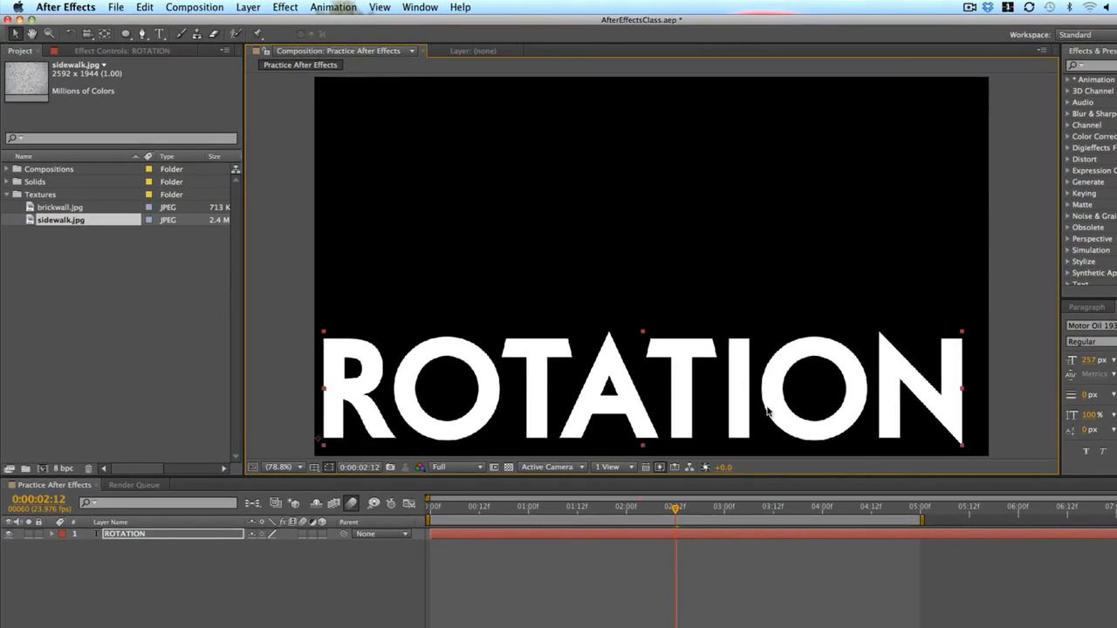
{"action": "left_click_drag", "start_coordinate": [756, 399], "coordinate": [766, 401]}
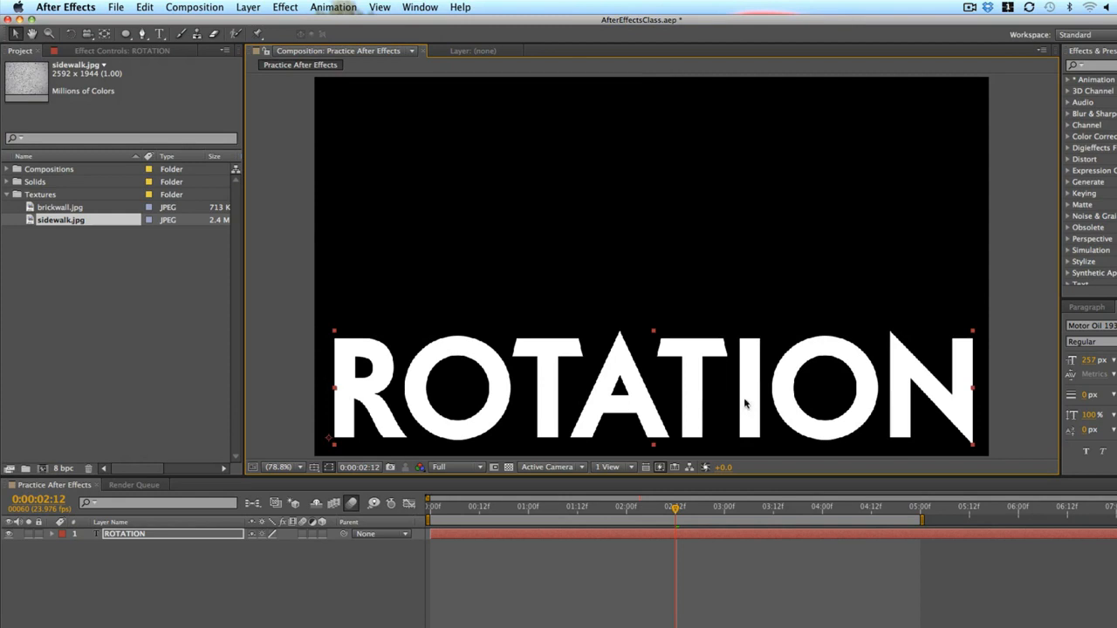
Step: Set a 0° rotation keyframe for the ROTATION layer at 0:00:01:00 and rotate it to -181° at 0:00:00:11
{"action": "left_click", "coordinate": [526, 508]}
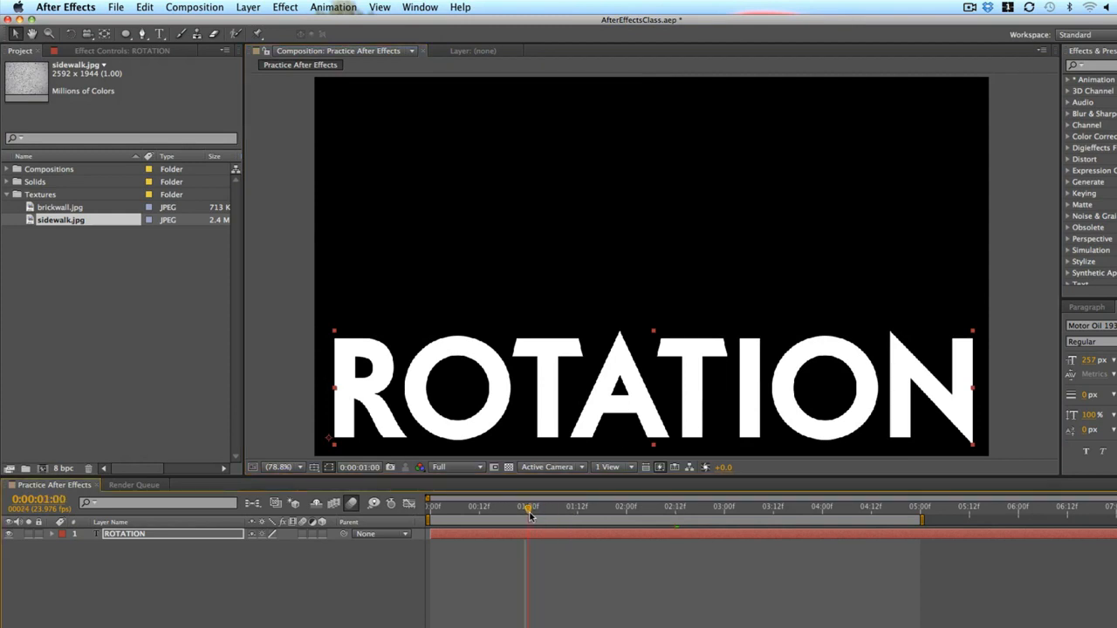
{"action": "left_click", "coordinate": [529, 511]}
{"action": "key", "text": "r"}
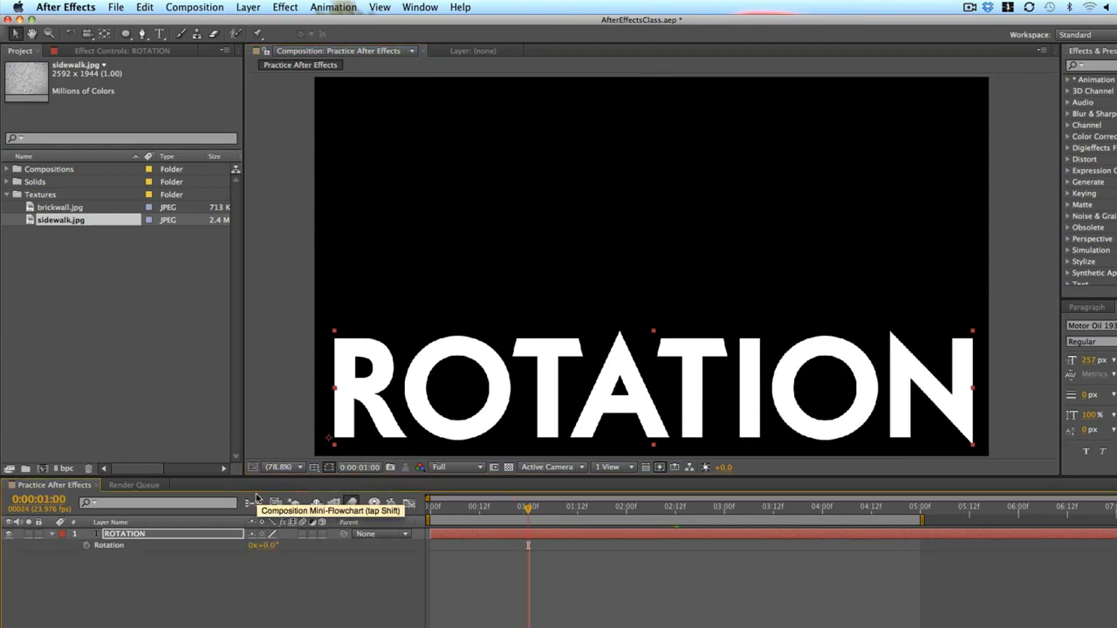
{"action": "left_click", "coordinate": [86, 545]}
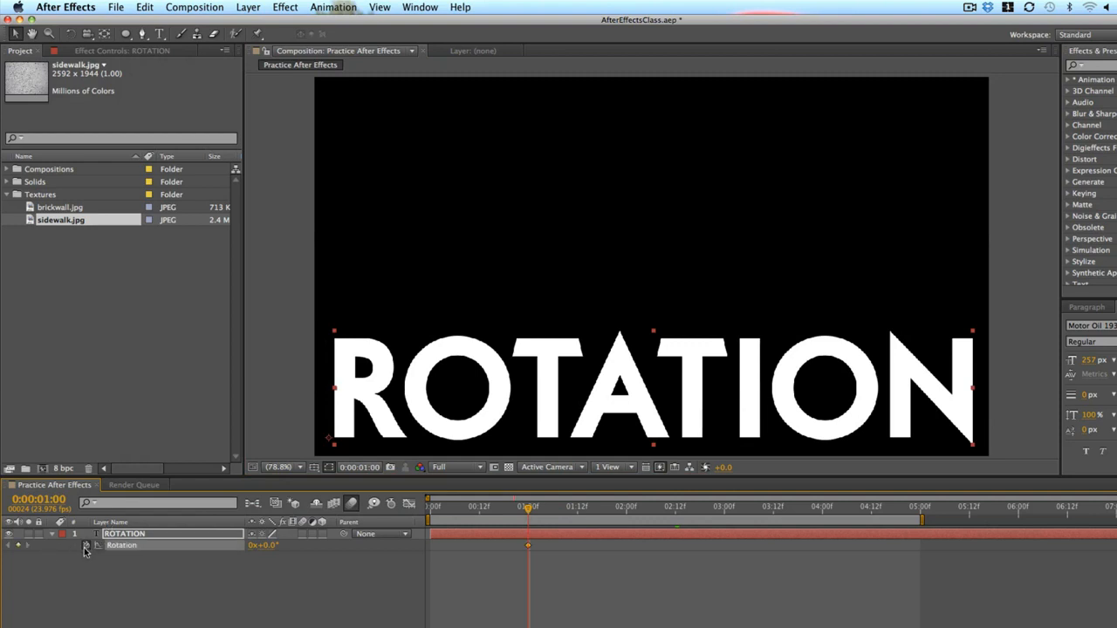
{"action": "left_click", "coordinate": [475, 510]}
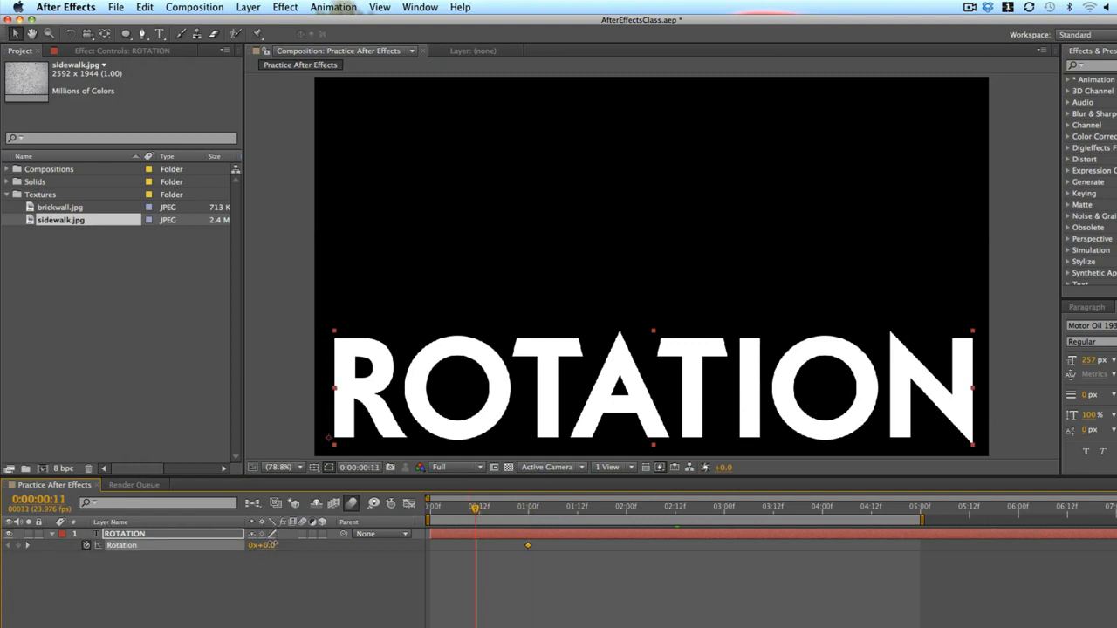
{"action": "mouse_move", "coordinate": [266, 546]}
{"action": "left_mouse_down"}
{"action": "mouse_move", "coordinate": [223, 552]}
{"action": "mouse_move", "coordinate": [261, 547]}
{"action": "left_mouse_up"}
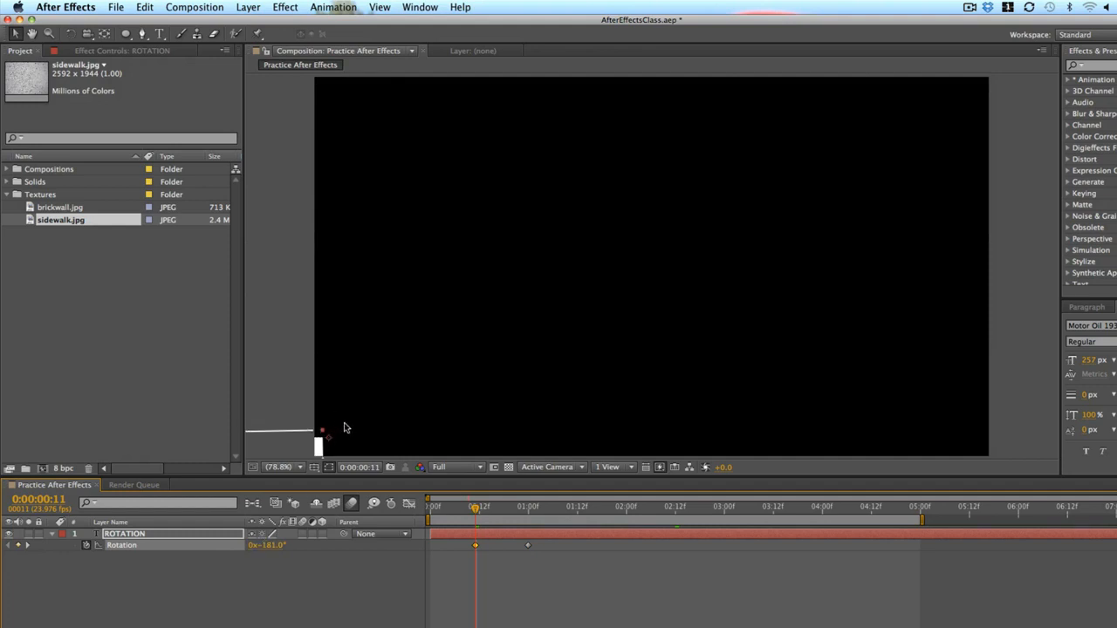
Step: Undo the rotation change and both rotation keyframes on the ROTATION layer
{"action": "key", "text": "super+z"}
{"action": "key", "text": "super+z"}
{"action": "key", "text": "super+z"}
{"action": "key", "text": "super+z"}
{"action": "key", "text": "super+z"}
{"action": "key", "text": "super+z"}
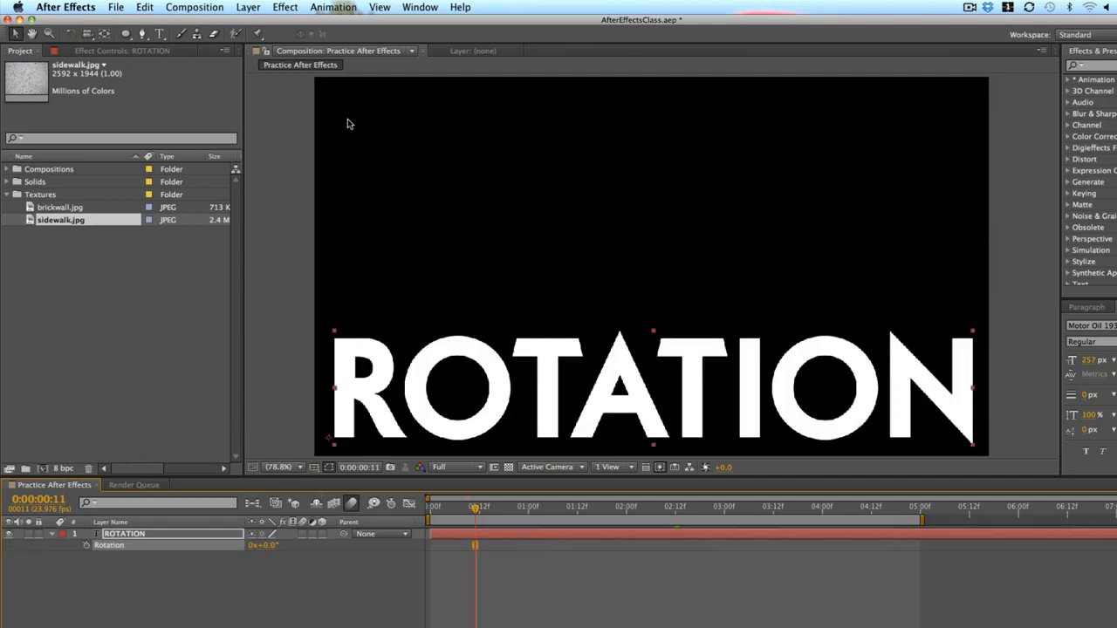
Step: Move the ROTATION layer's anchor point just outside the lower-left corner of the frame
{"action": "left_click", "coordinate": [104, 33]}
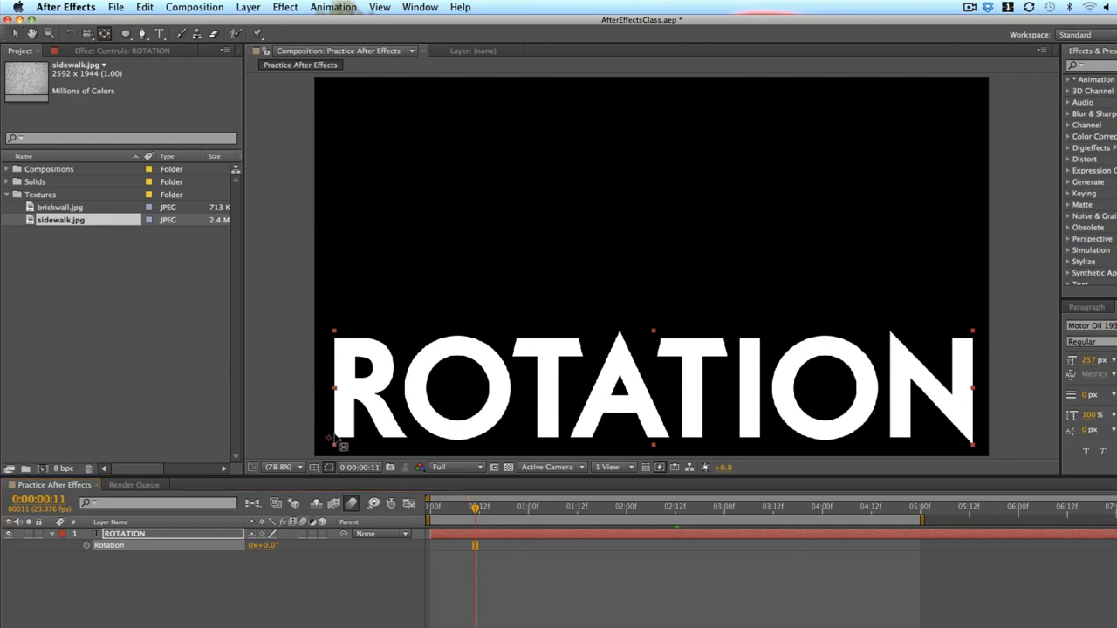
{"action": "left_click", "coordinate": [334, 447]}
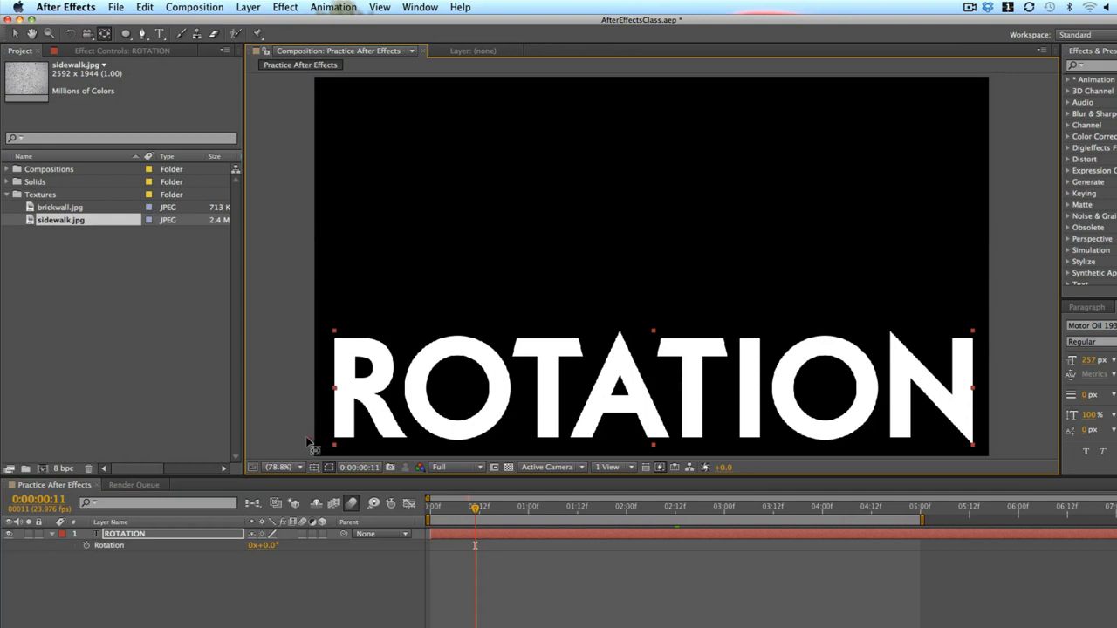
{"action": "left_click", "coordinate": [511, 533]}
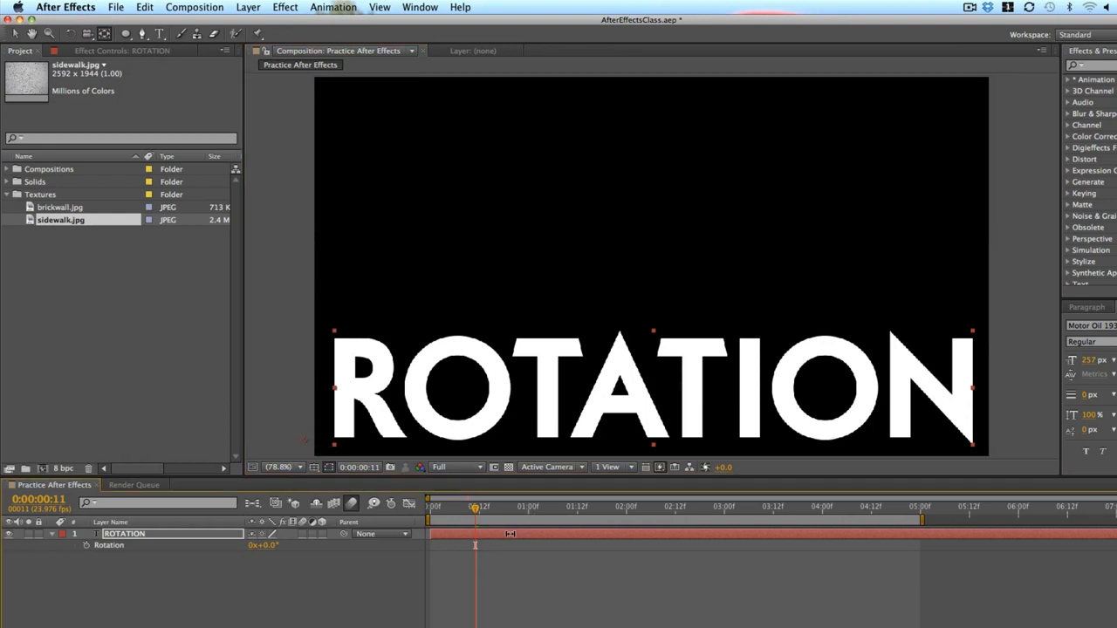
Step: Keyframe the ROTATION layer's rotation from -90° at 0:00:00:11 to 0° at about 0:00:01:00, and preview the animation
{"action": "key", "text": "r"}
{"action": "key", "text": "r"}
{"action": "left_click", "coordinate": [86, 546]}
{"action": "left_click_drag", "start_coordinate": [482, 548], "coordinate": [527, 545]}
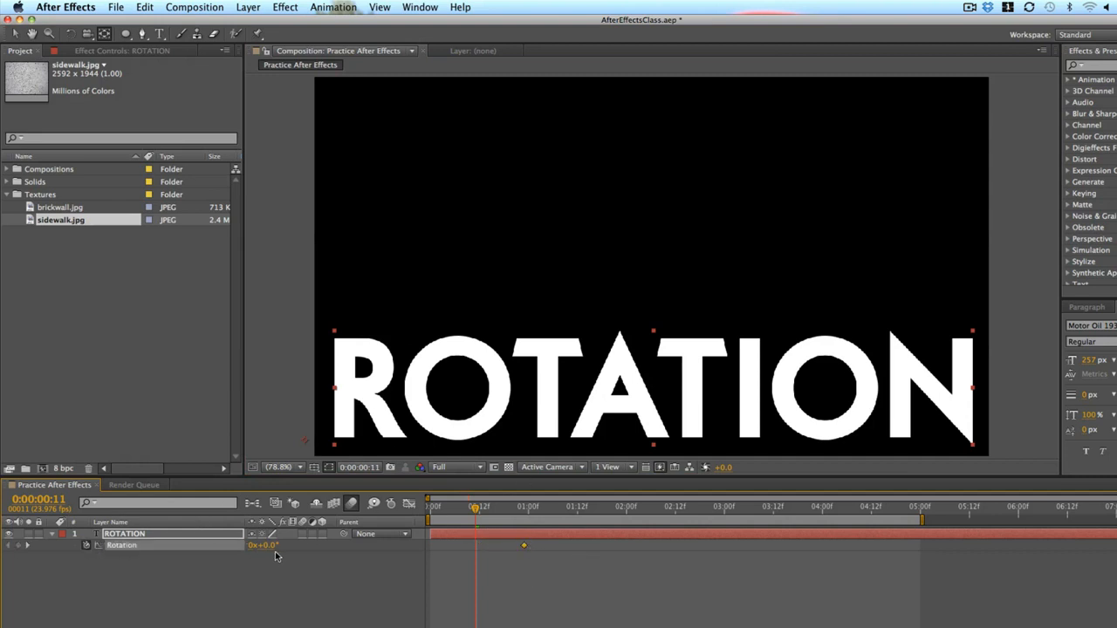
{"action": "left_click_drag", "start_coordinate": [269, 554], "coordinate": [222, 559]}
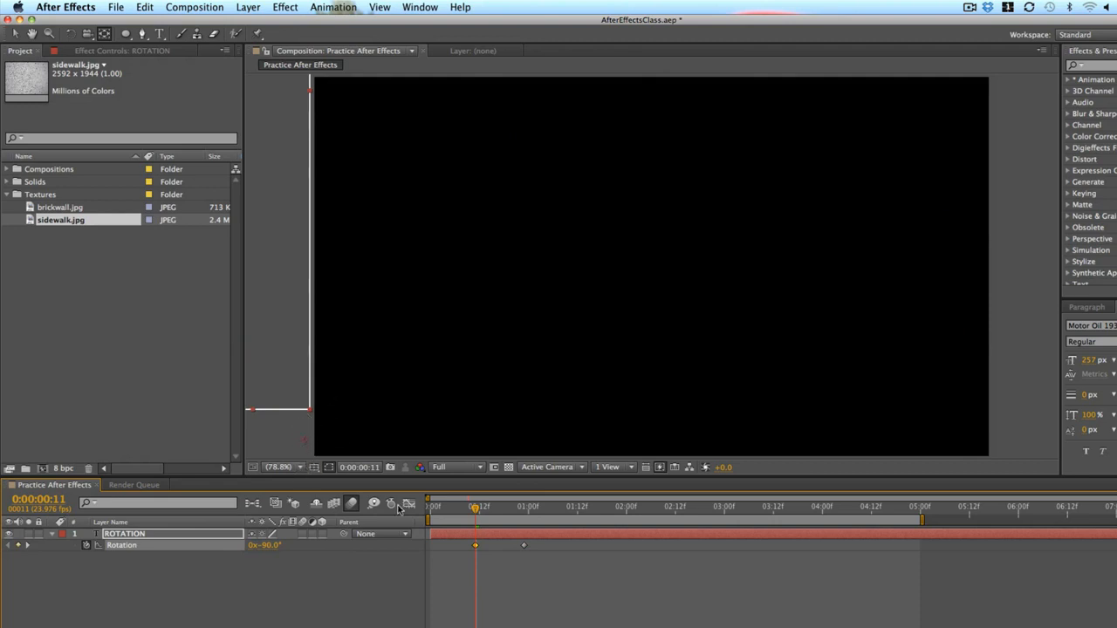
{"action": "key", "text": "space"}
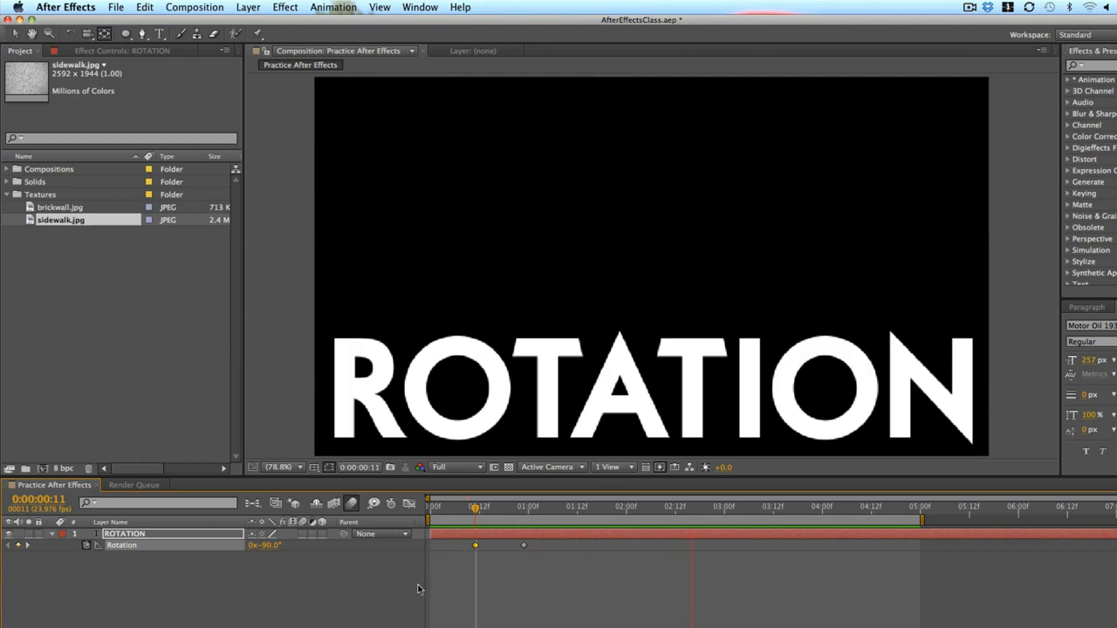
{"action": "key", "text": "space"}
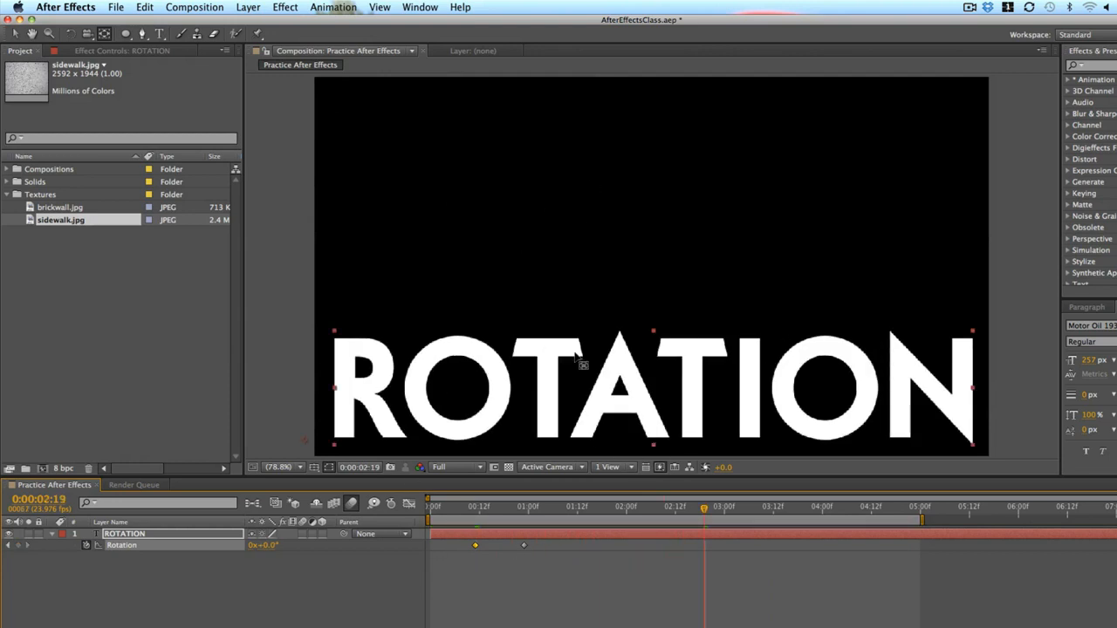
Step: Duplicate the ROTATION layer and delete both rotation keyframes from the copy
{"action": "left_click", "coordinate": [530, 509]}
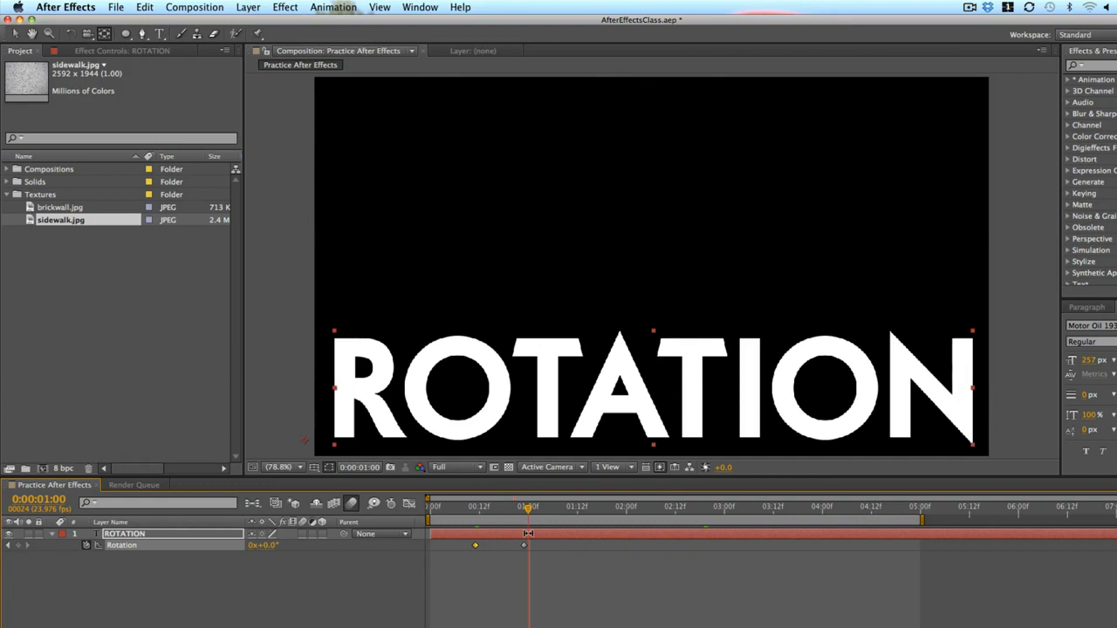
{"action": "key", "text": "a"}
{"action": "key", "text": "v"}
{"action": "left_click", "coordinate": [550, 535]}
{"action": "key", "text": "super+d"}
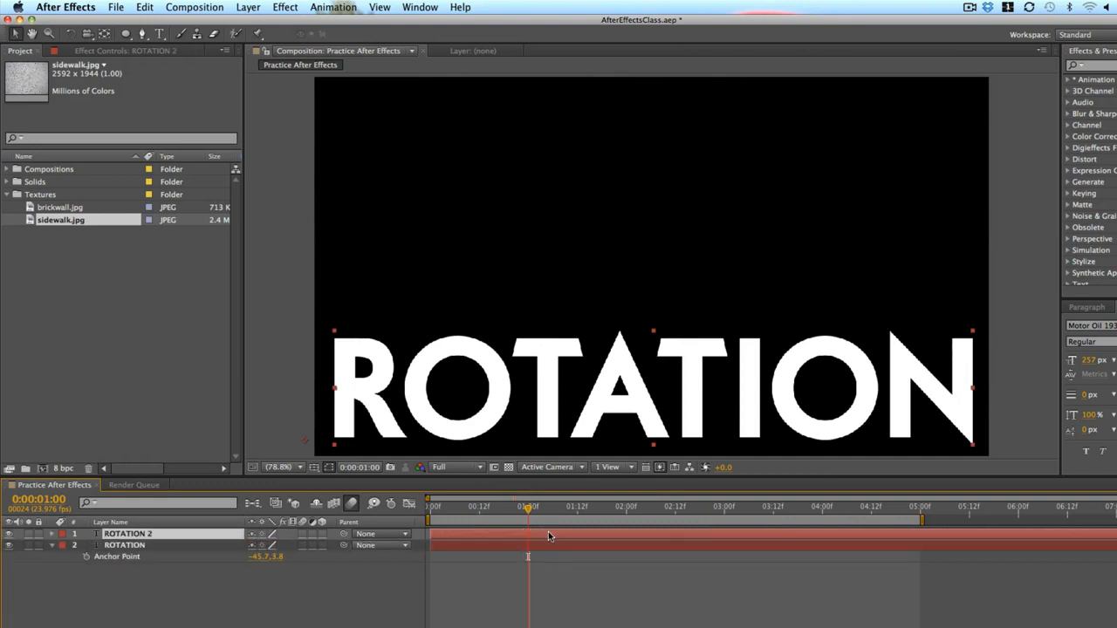
{"action": "key", "text": "r"}
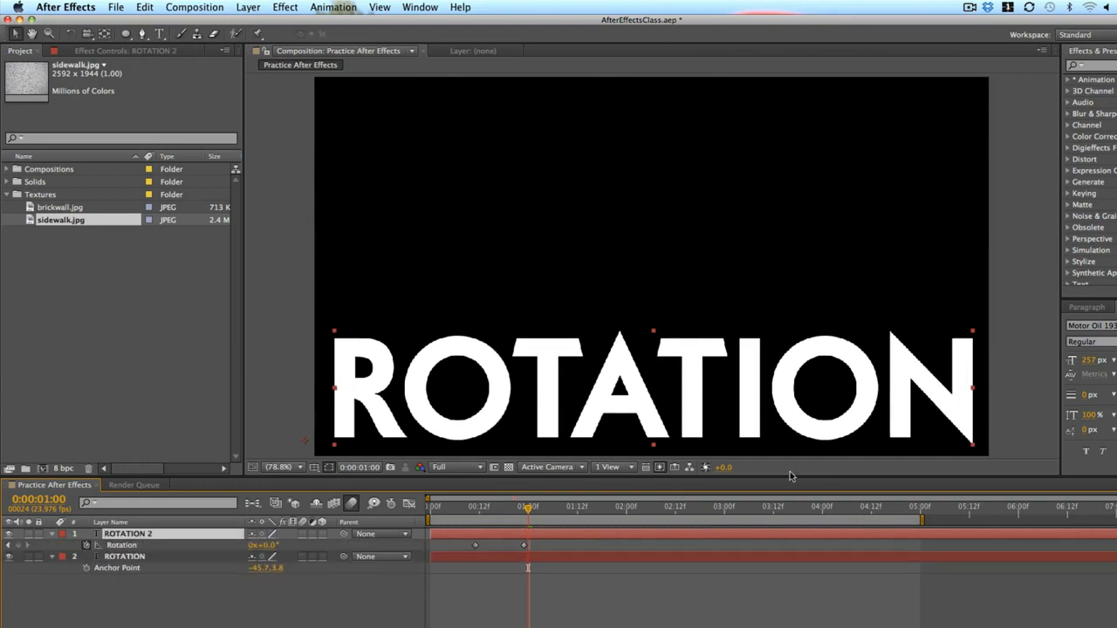
{"action": "left_click_drag", "start_coordinate": [532, 548], "coordinate": [433, 553]}
{"action": "key", "text": "Delete"}
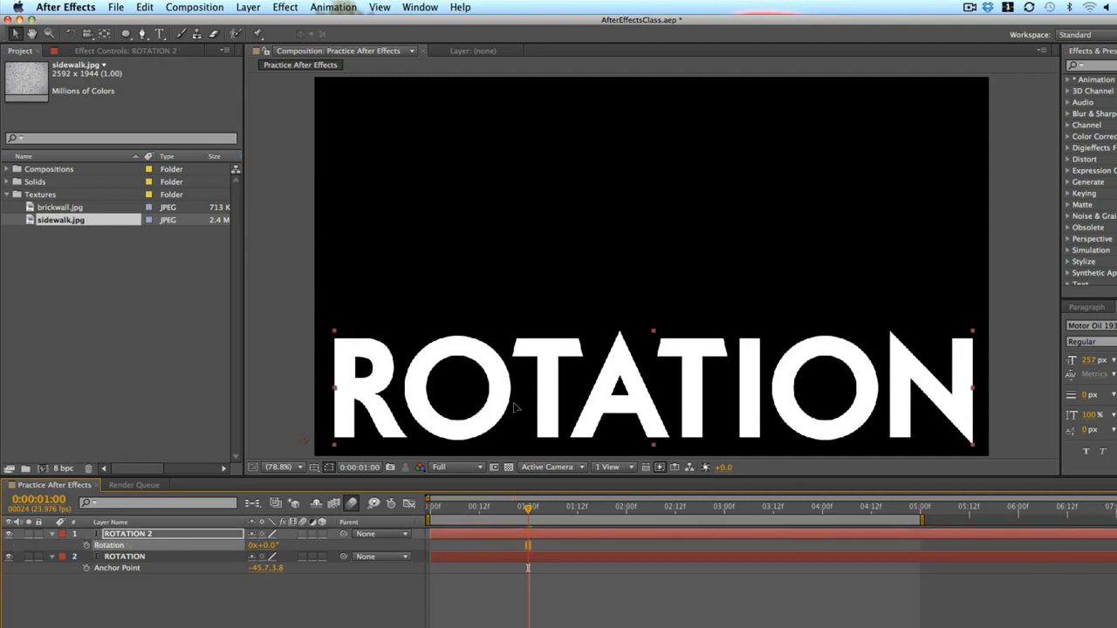
Step: Move the ROTATION 2 text directly above the original line, then duplicate it and place that copy as the top line of the frame
{"action": "left_click_drag", "start_coordinate": [515, 408], "coordinate": [510, 288]}
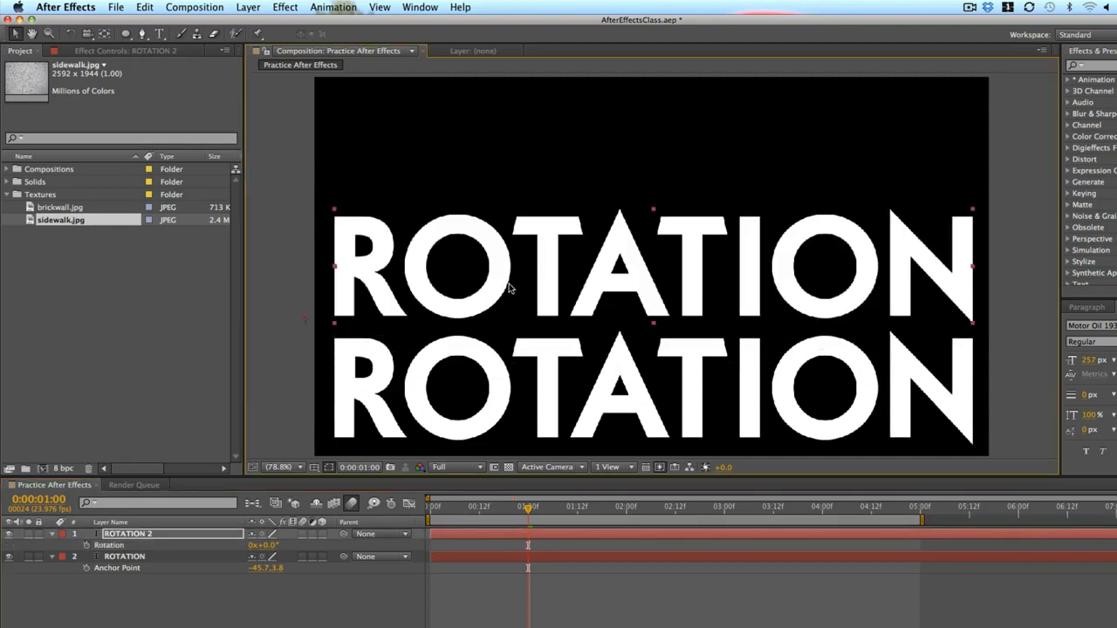
{"action": "key", "text": "super+d"}
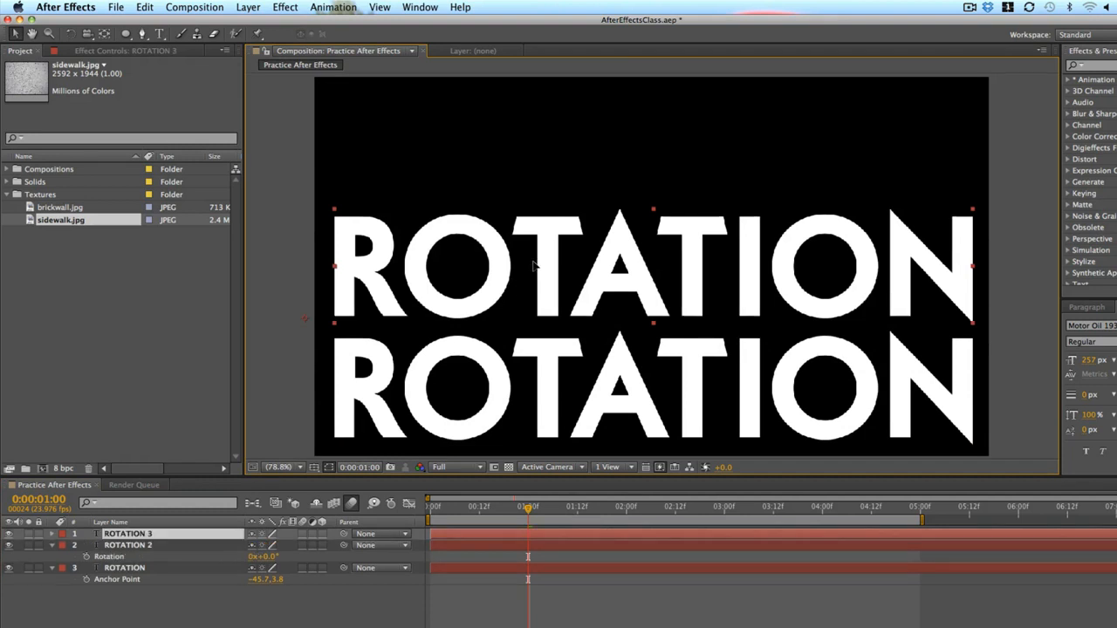
{"action": "left_click_drag", "start_coordinate": [536, 267], "coordinate": [529, 139]}
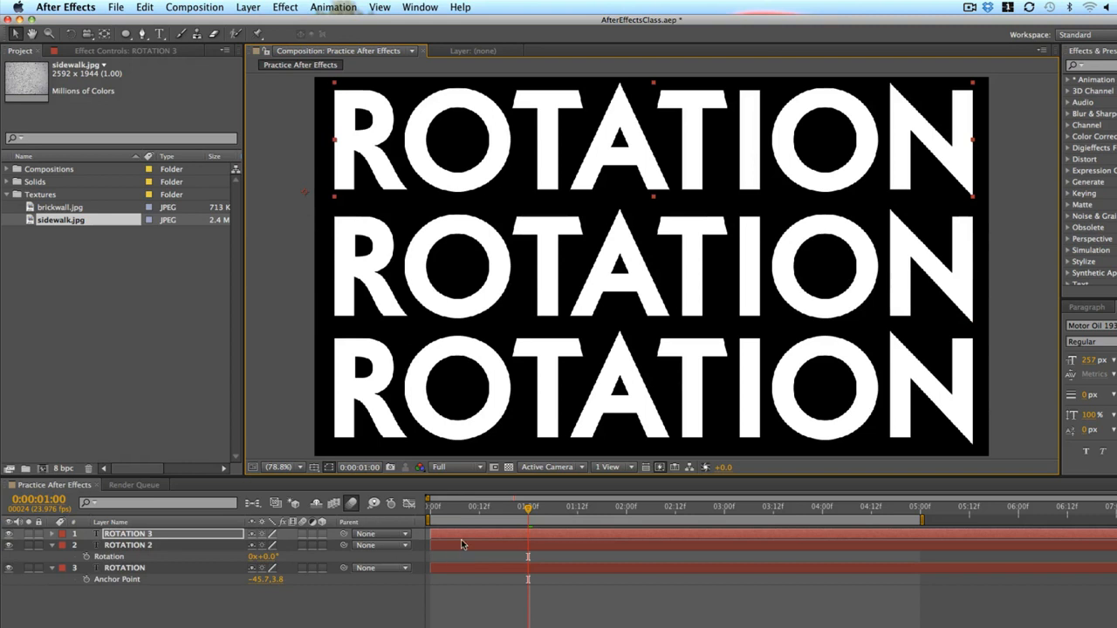
Step: Copy the original ROTATION layer's two rotation keyframes and paste them onto the ROTATION 3 layer at 0:00:01:12
{"action": "left_click", "coordinate": [522, 571]}
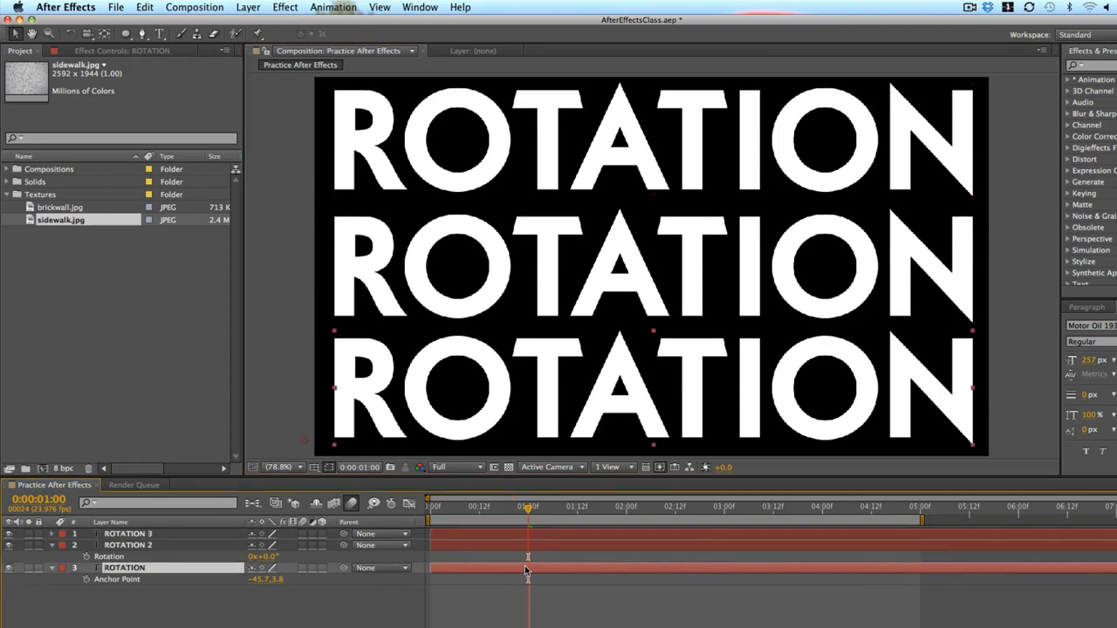
{"action": "key", "text": "r"}
{"action": "key", "text": "r"}
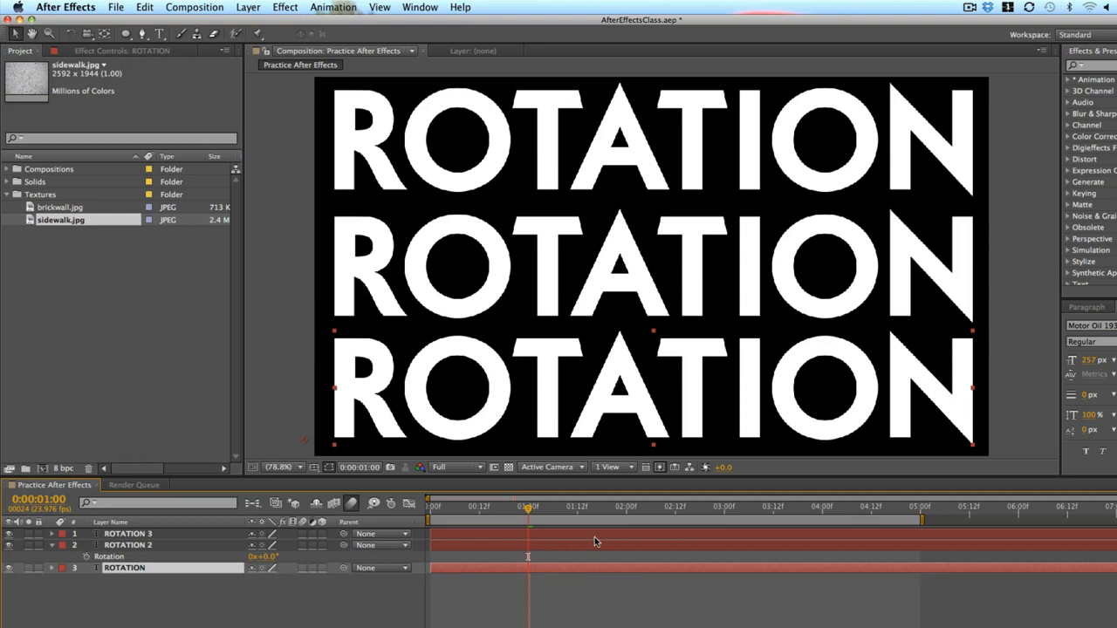
{"action": "key", "text": "r"}
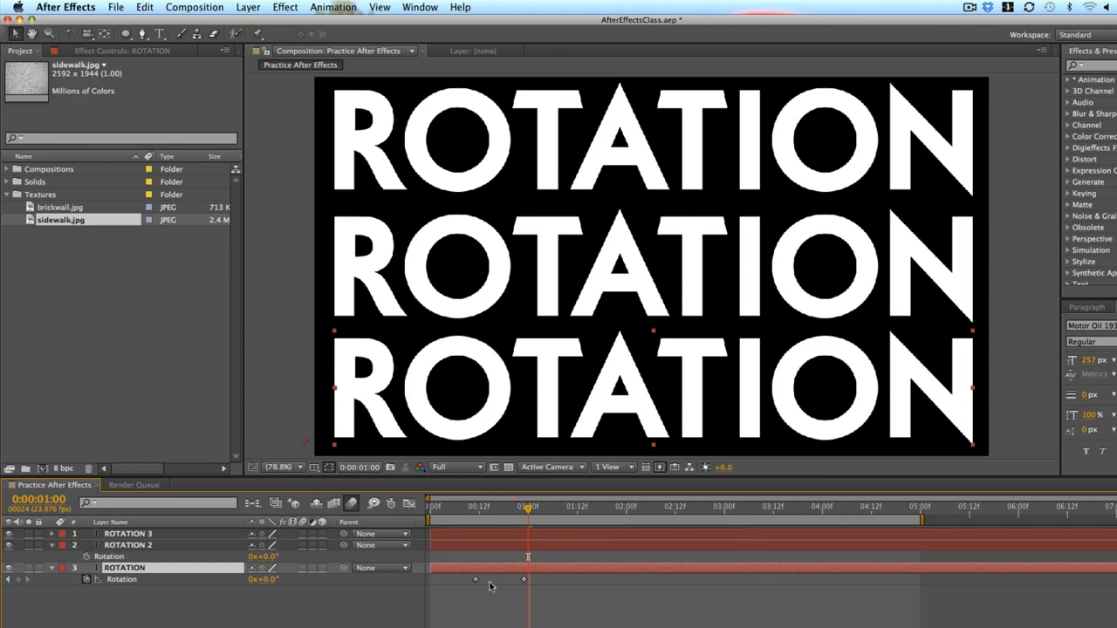
{"action": "left_click", "coordinate": [472, 509]}
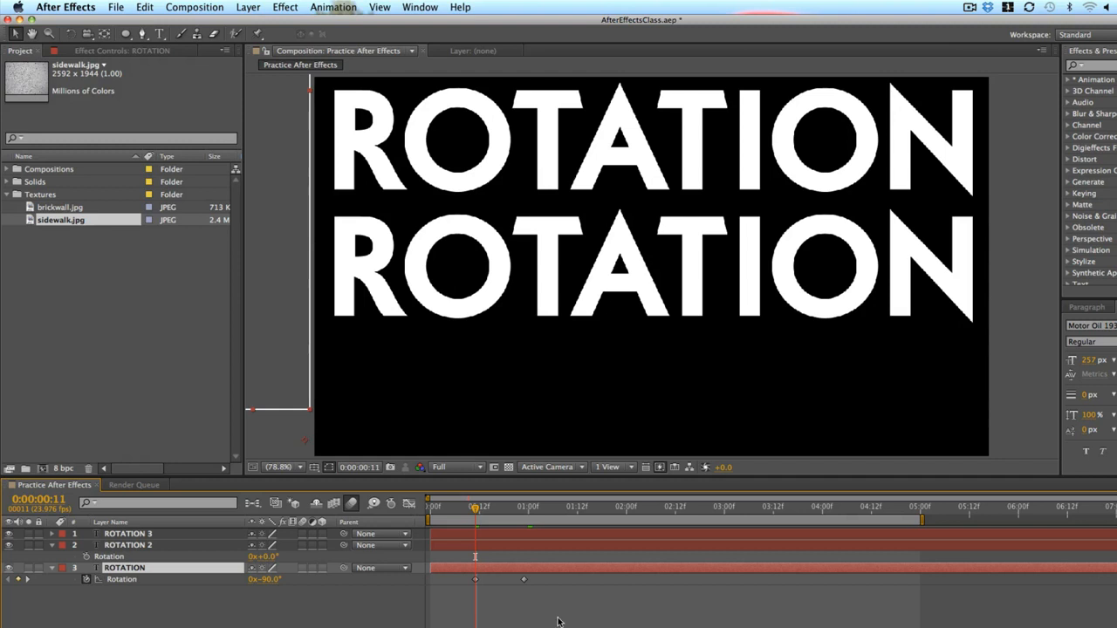
{"action": "left_click", "coordinate": [544, 591]}
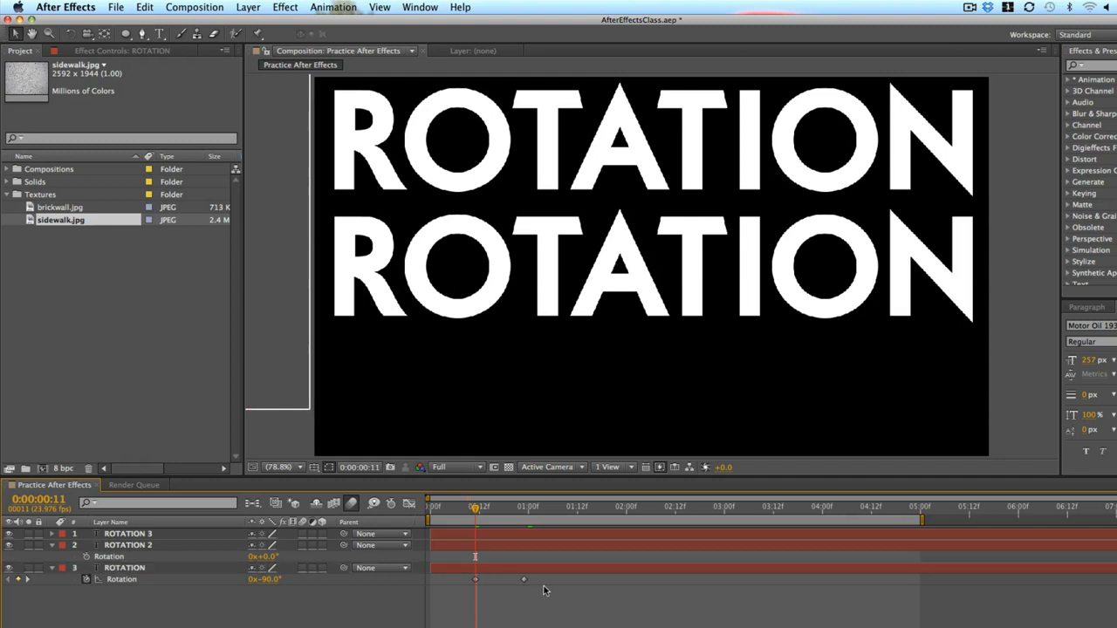
{"action": "left_click_drag", "start_coordinate": [550, 578], "coordinate": [464, 585]}
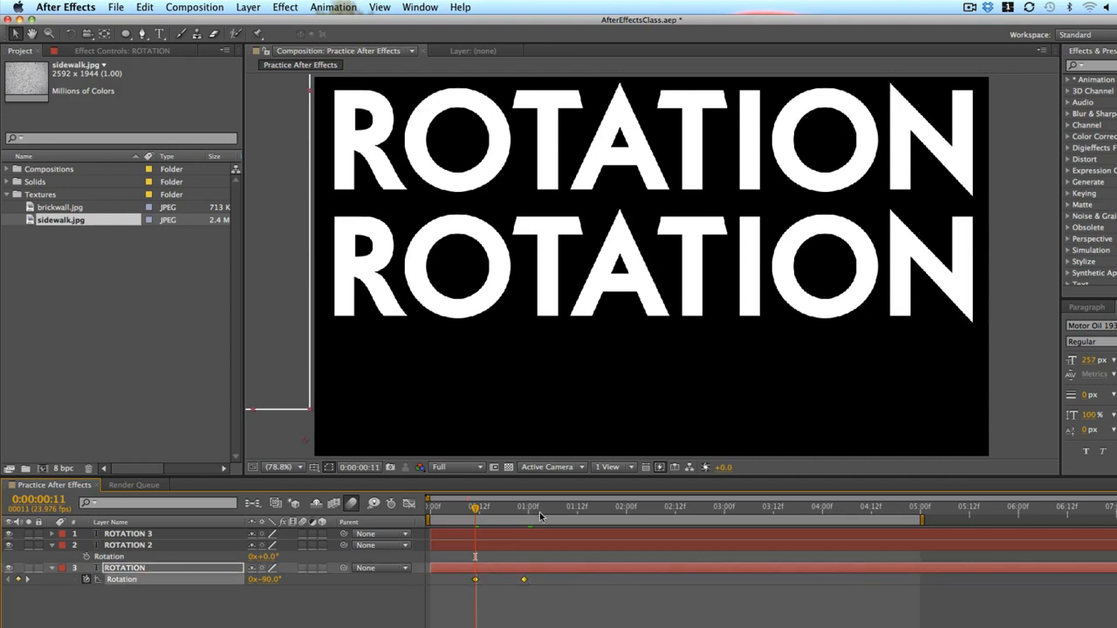
{"action": "left_click", "coordinate": [576, 508]}
{"action": "left_click_drag", "start_coordinate": [578, 511], "coordinate": [577, 512]}
{"action": "left_click", "coordinate": [576, 539]}
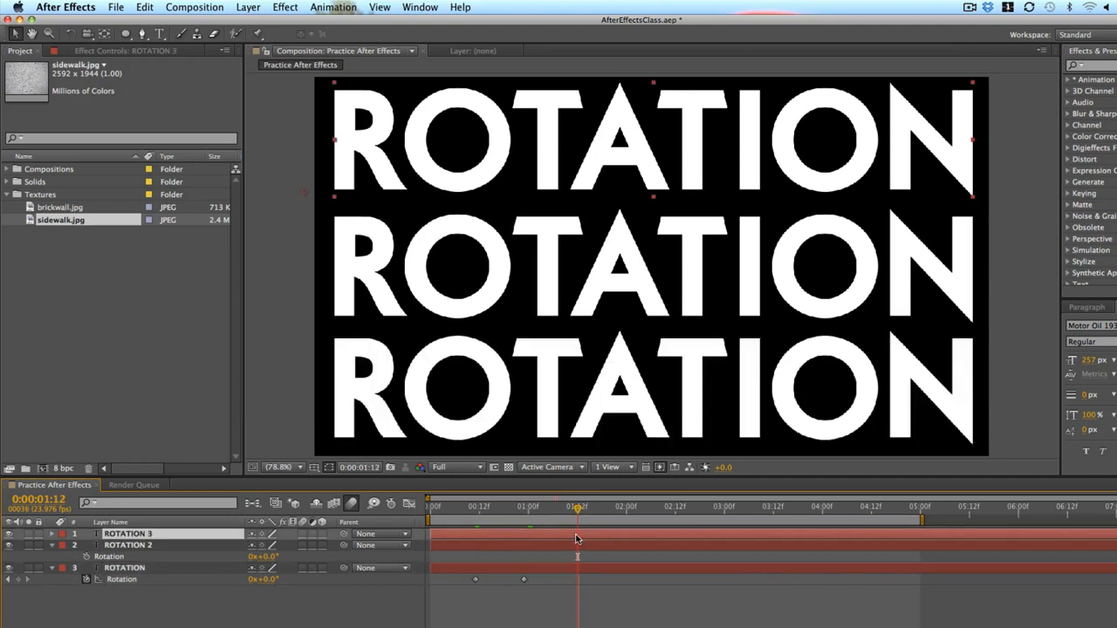
{"action": "key", "text": "super+v"}
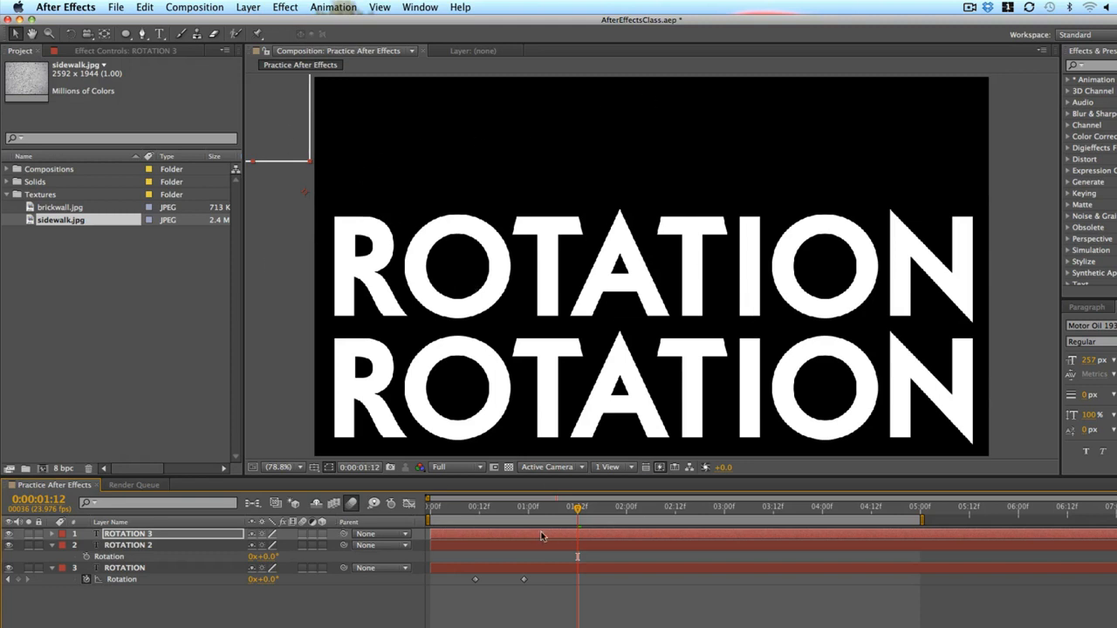
Step: Go to 0:00:00:23 and move the ROTATION 2 layer's anchor point just beyond the right edge of the frame, level with the text's baseline
{"action": "left_click", "coordinate": [525, 508]}
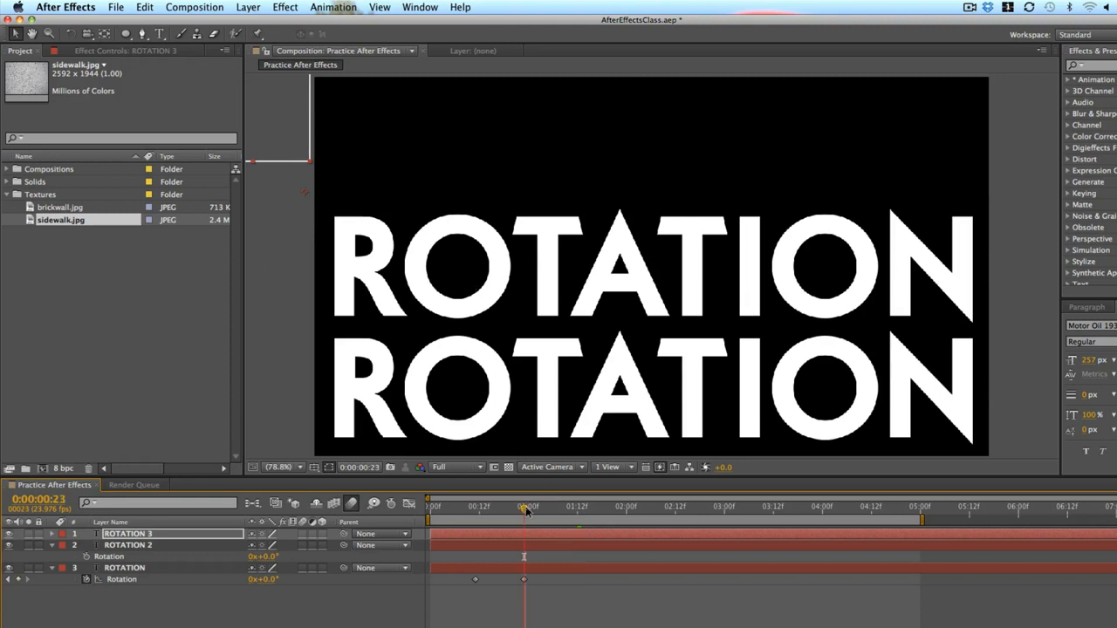
{"action": "left_click", "coordinate": [564, 543]}
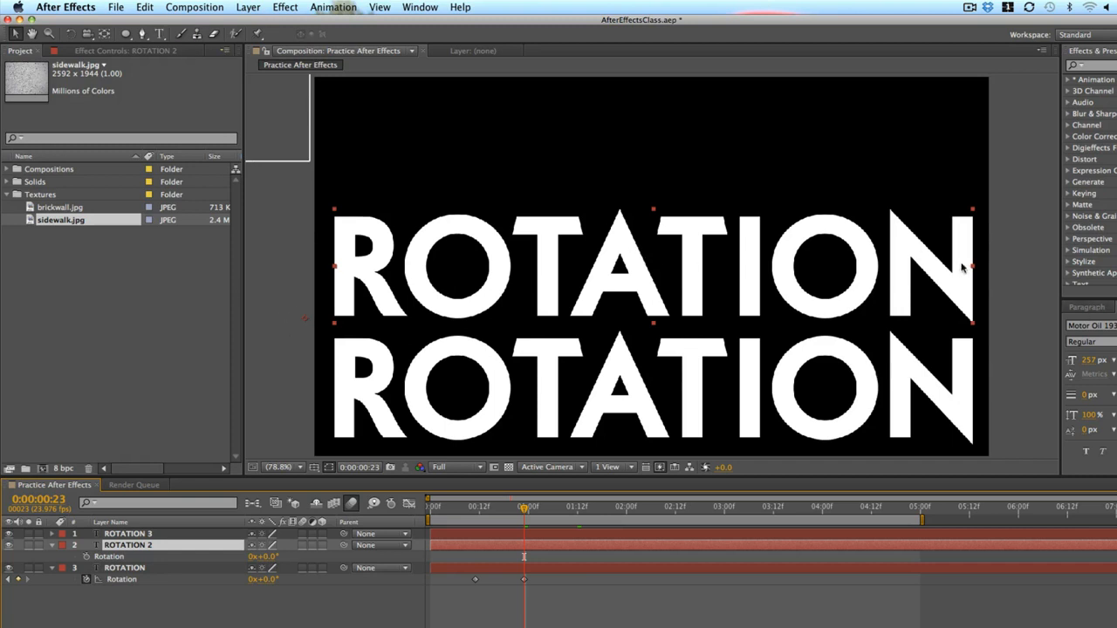
{"action": "left_click", "coordinate": [104, 33]}
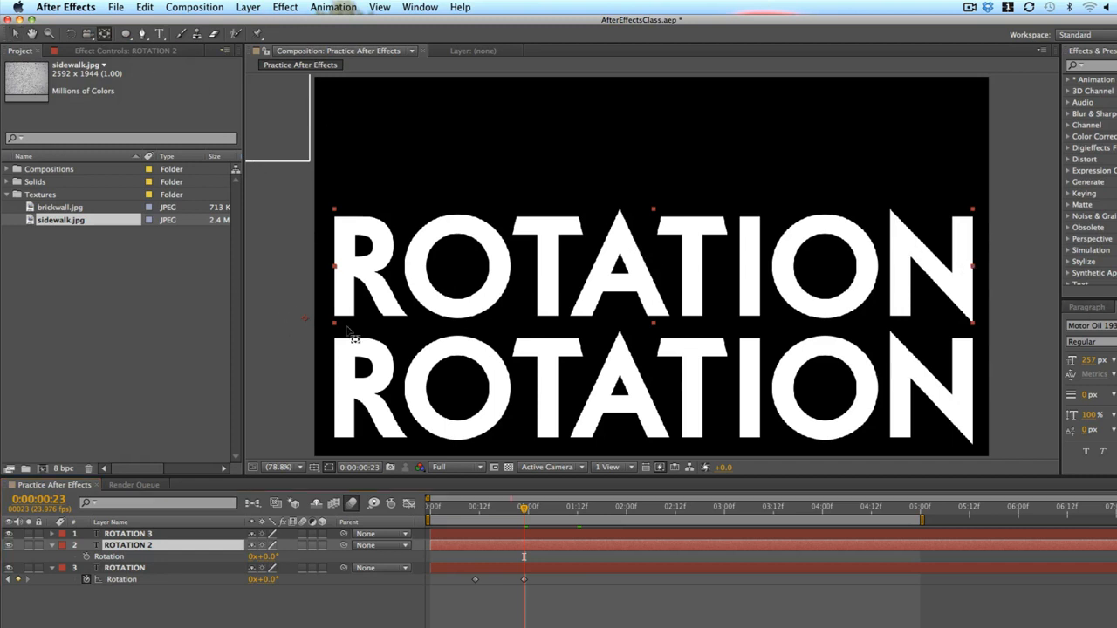
{"action": "left_click", "coordinate": [307, 325]}
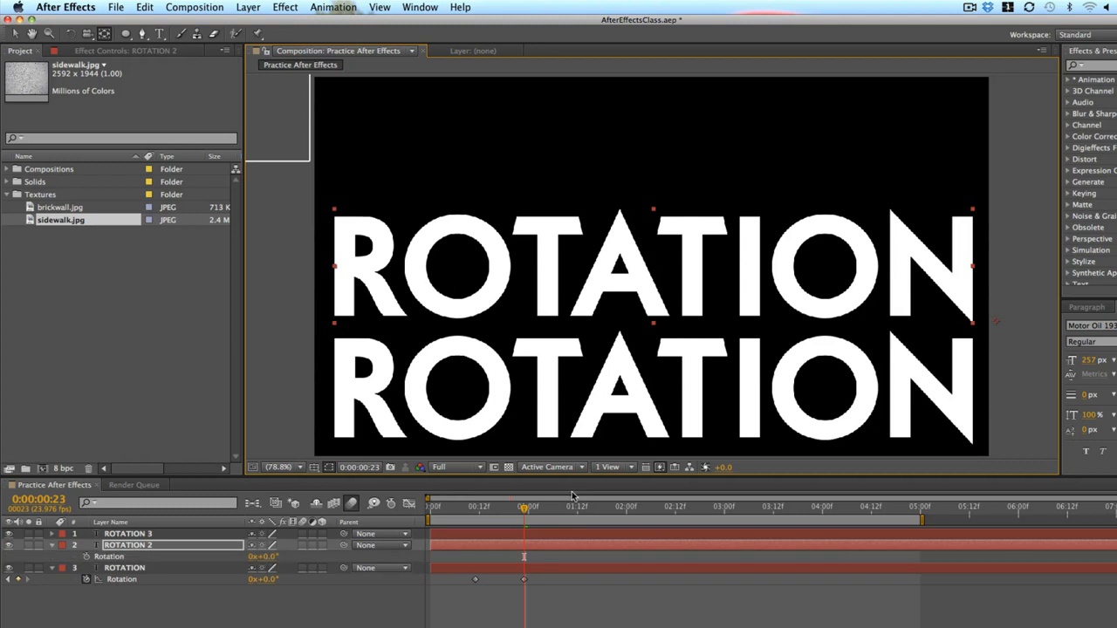
Step: Keyframe the ROTATION 2 layer's rotation from 90° at 0:00:00:23 to 0° at about 0:00:01:12, and preview the animation
{"action": "left_click", "coordinate": [88, 557]}
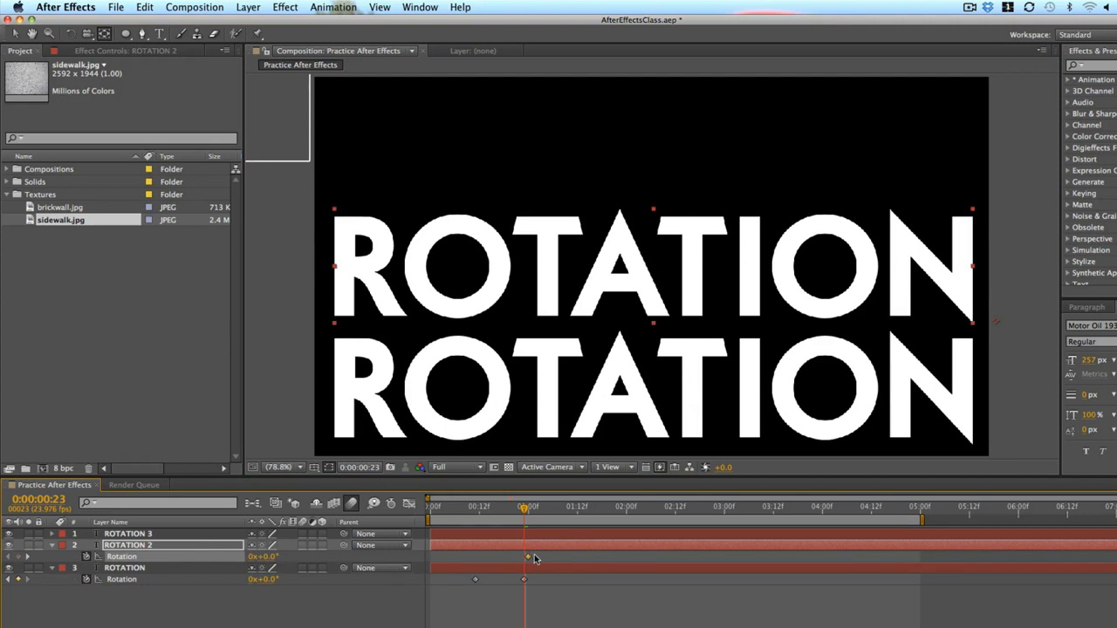
{"action": "left_click_drag", "start_coordinate": [530, 560], "coordinate": [577, 557]}
{"action": "mouse_move", "coordinate": [267, 556]}
{"action": "left_mouse_down"}
{"action": "mouse_move", "coordinate": [299, 556]}
{"action": "mouse_move", "coordinate": [276, 560]}
{"action": "left_mouse_up"}
{"action": "left_click", "coordinate": [273, 560]}
{"action": "type", "text": "9"}
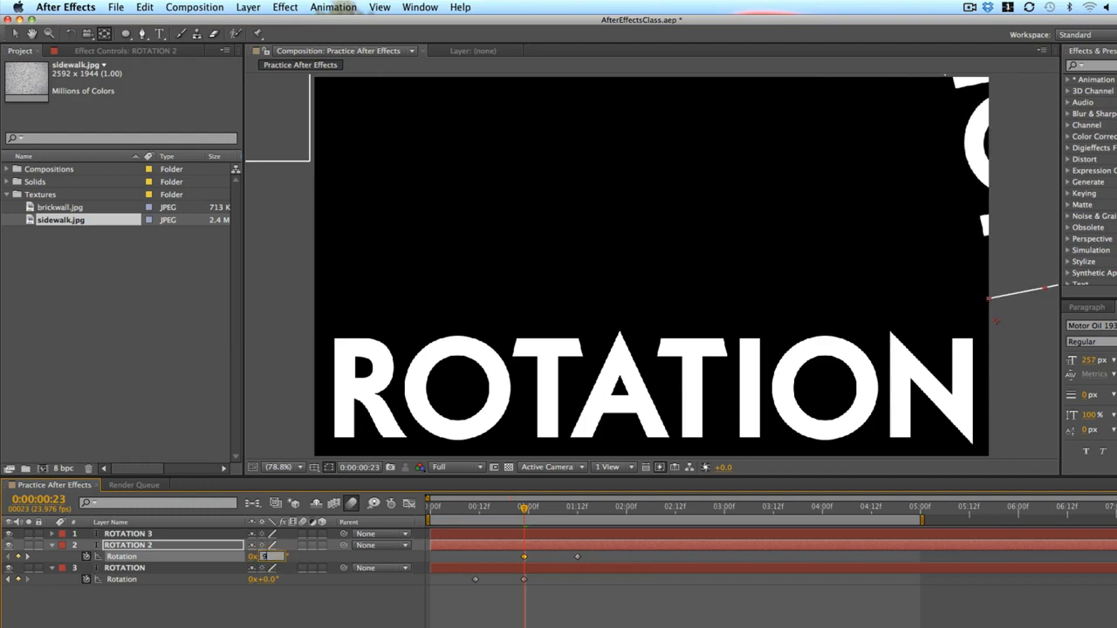
{"action": "type", "text": "0"}
{"action": "key", "text": "Return"}
{"action": "key", "text": "F2"}
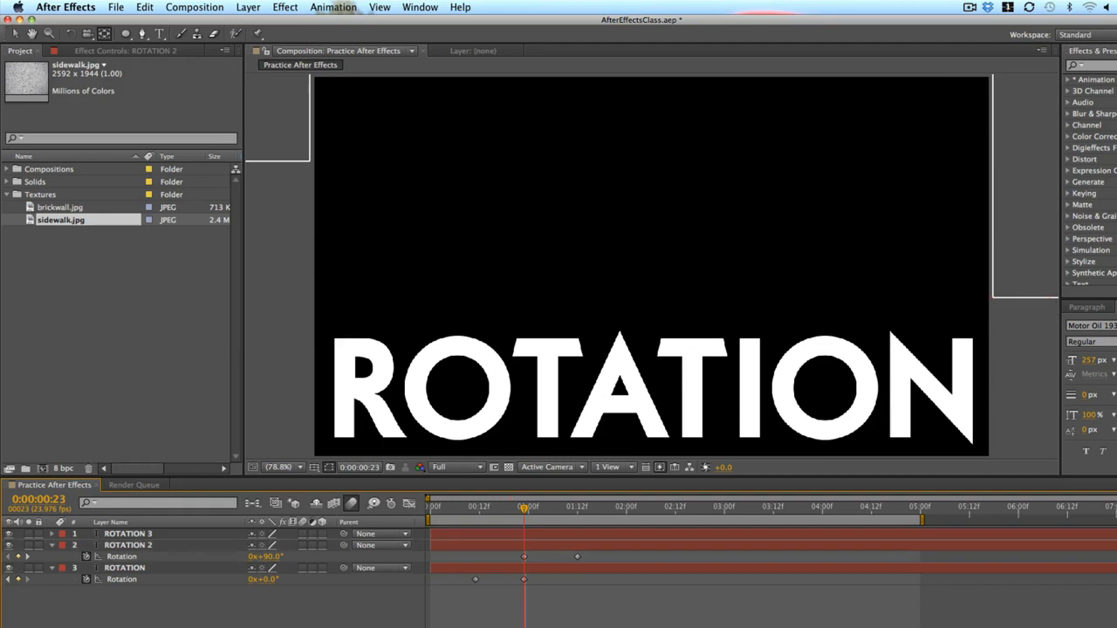
{"action": "key", "text": "space"}
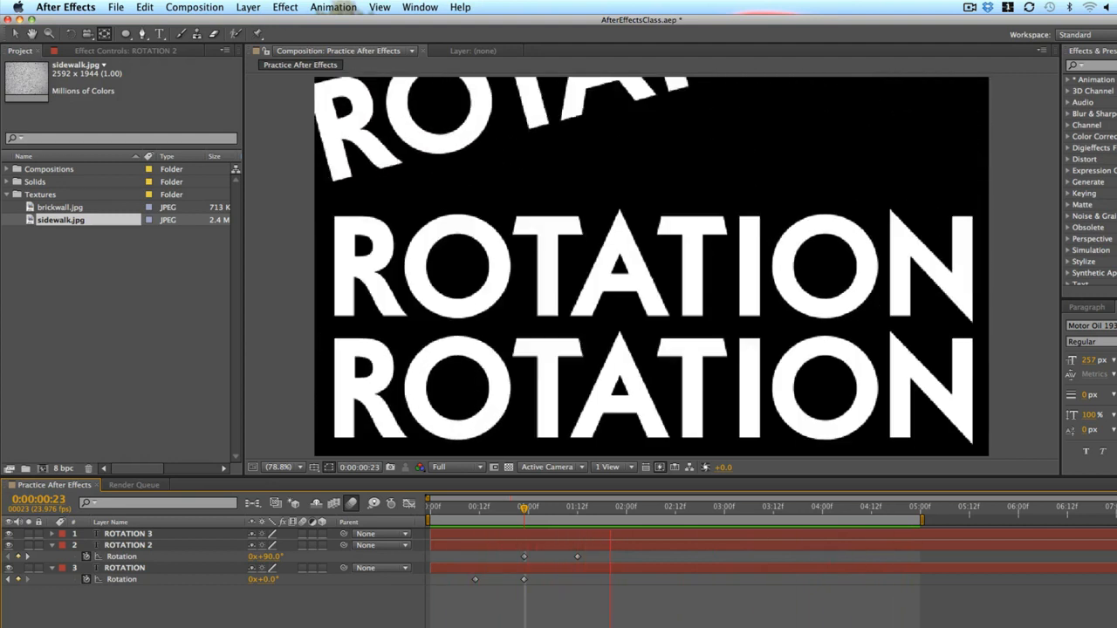
{"action": "key", "text": "space"}
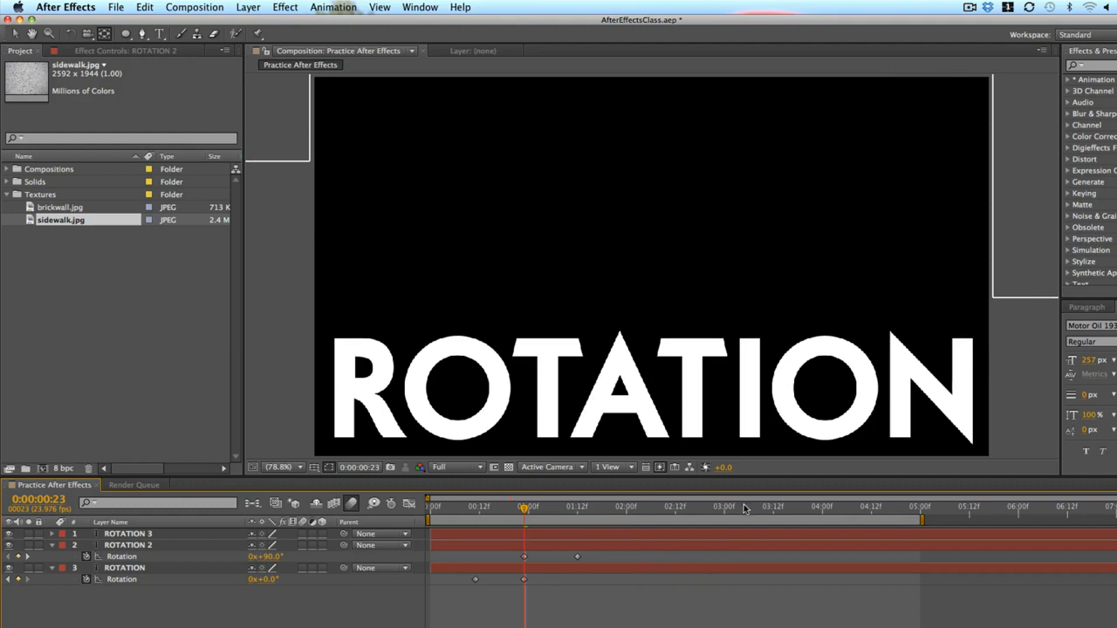
Step: Replace the three text lines, from bottom to top, with "School", "is" and "Cool", and preview the composition
{"action": "left_click", "coordinate": [744, 508]}
{"action": "double_click", "coordinate": [670, 570]}
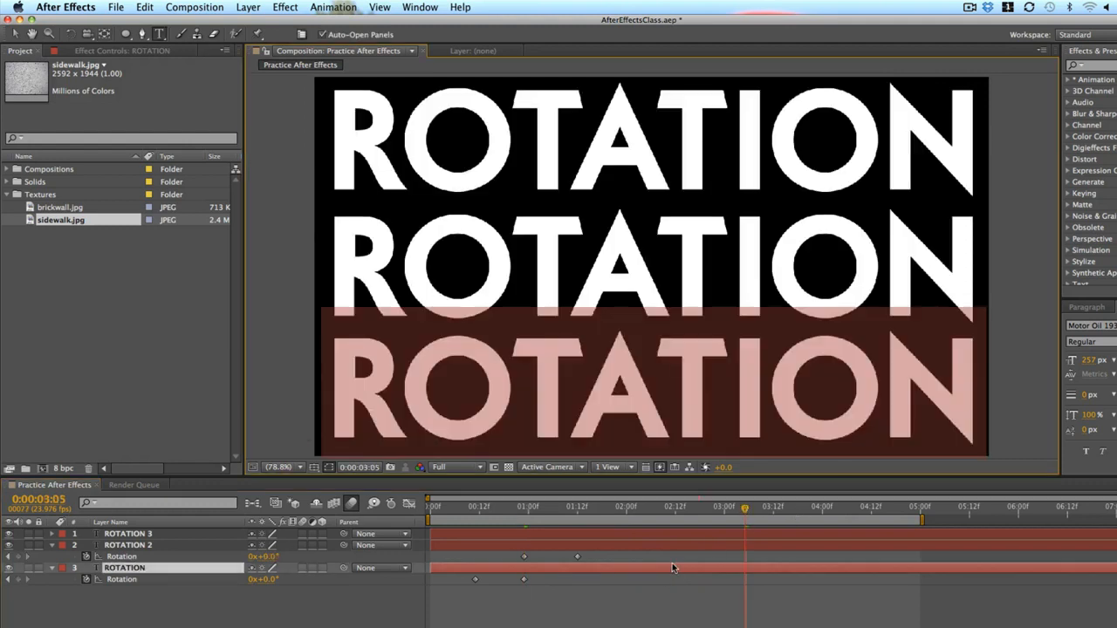
{"action": "type", "text": "School"}
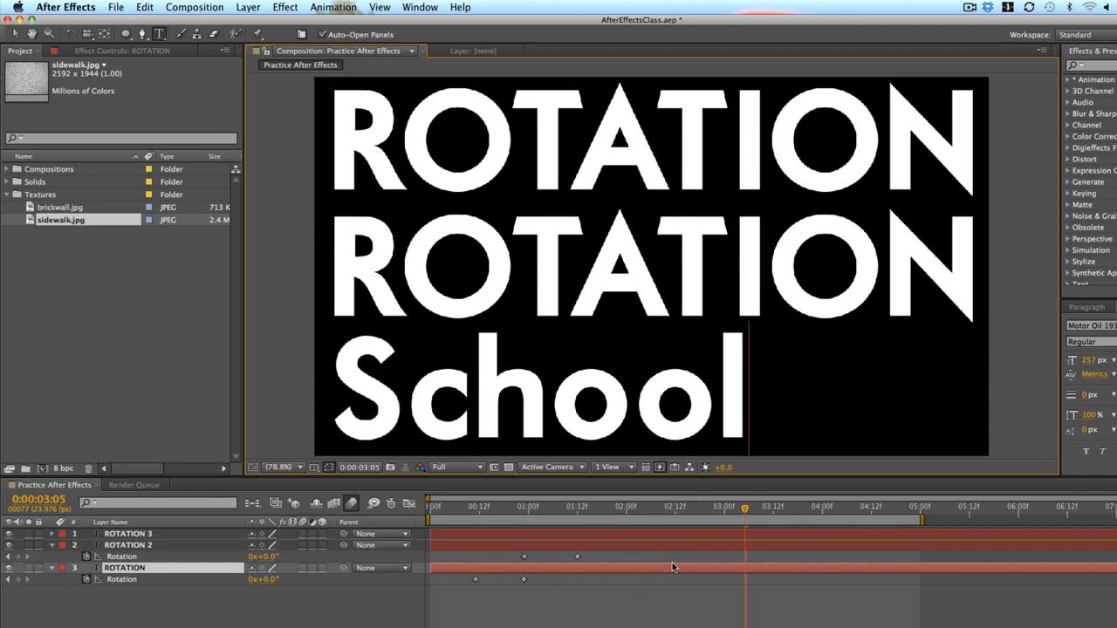
{"action": "left_click", "coordinate": [676, 546]}
{"action": "double_click", "coordinate": [676, 543]}
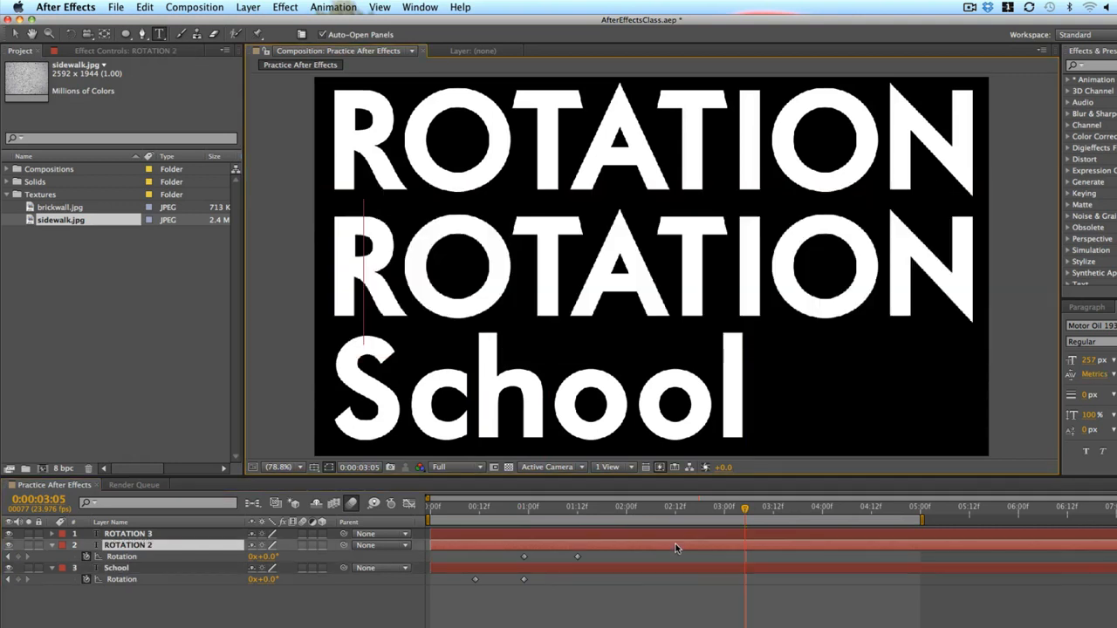
{"action": "type", "text": "is"}
{"action": "double_click", "coordinate": [673, 534]}
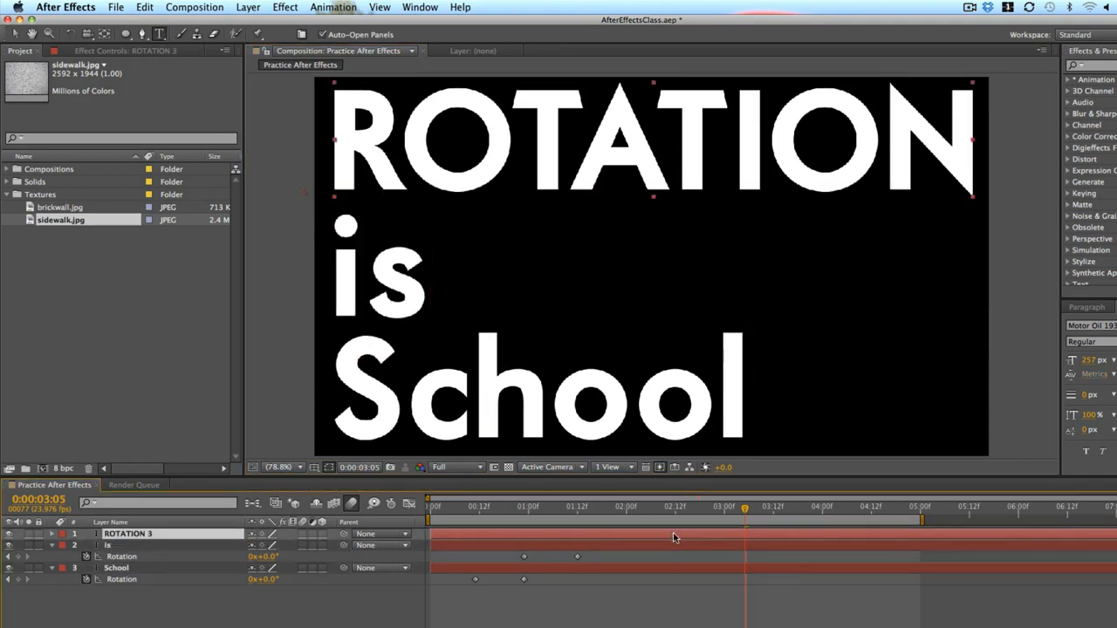
{"action": "type", "text": "Cool"}
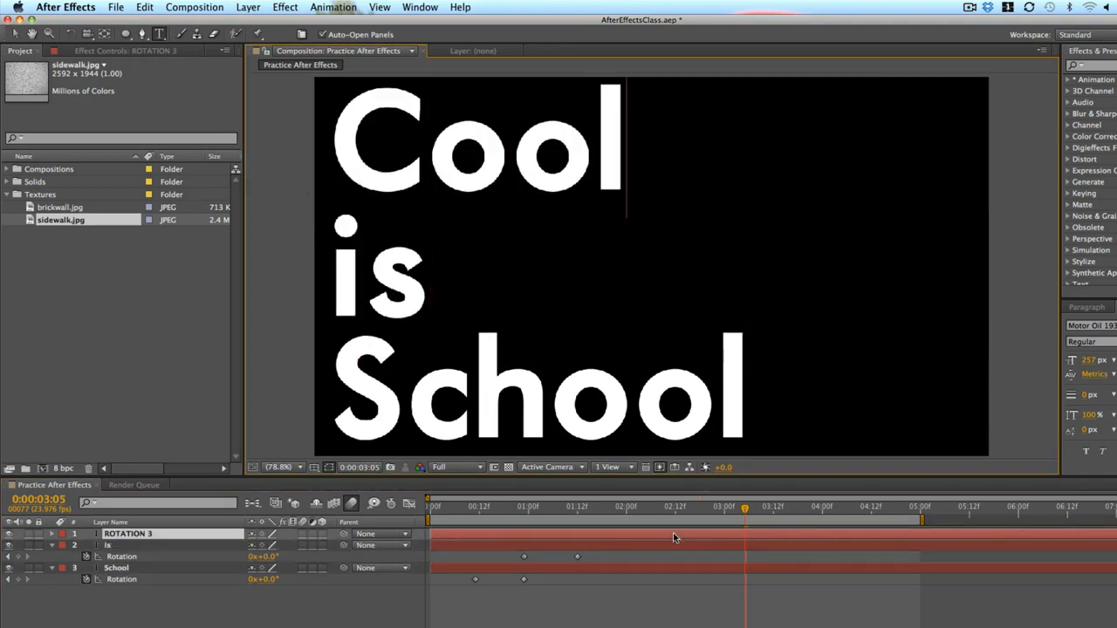
{"action": "left_click", "coordinate": [677, 620]}
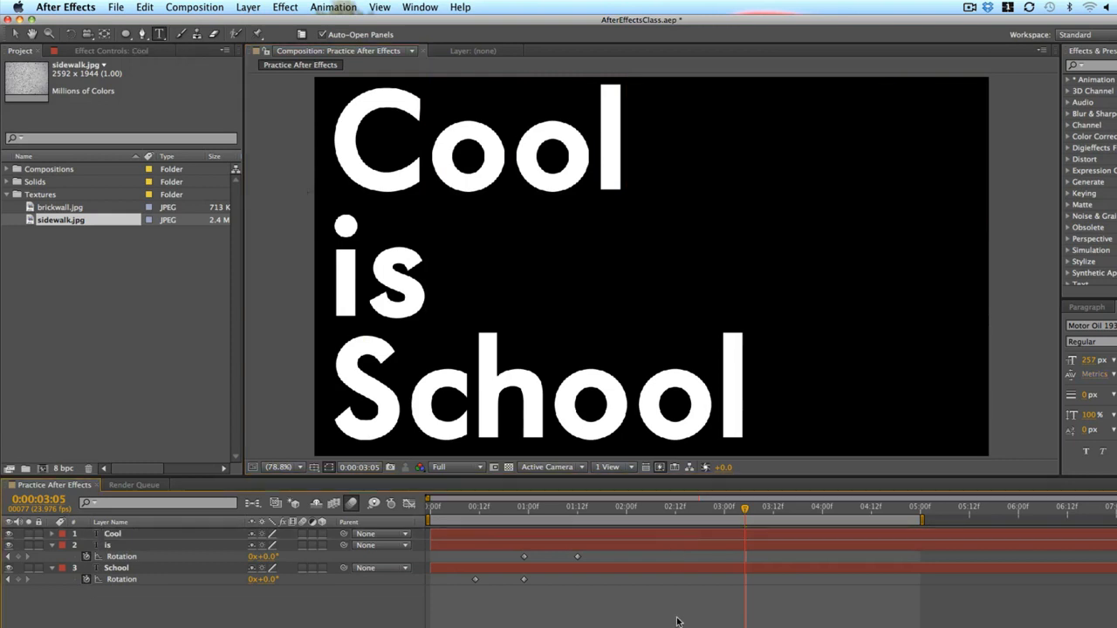
{"action": "key", "text": "KP_0"}
{"action": "left_click", "coordinate": [970, 7]}
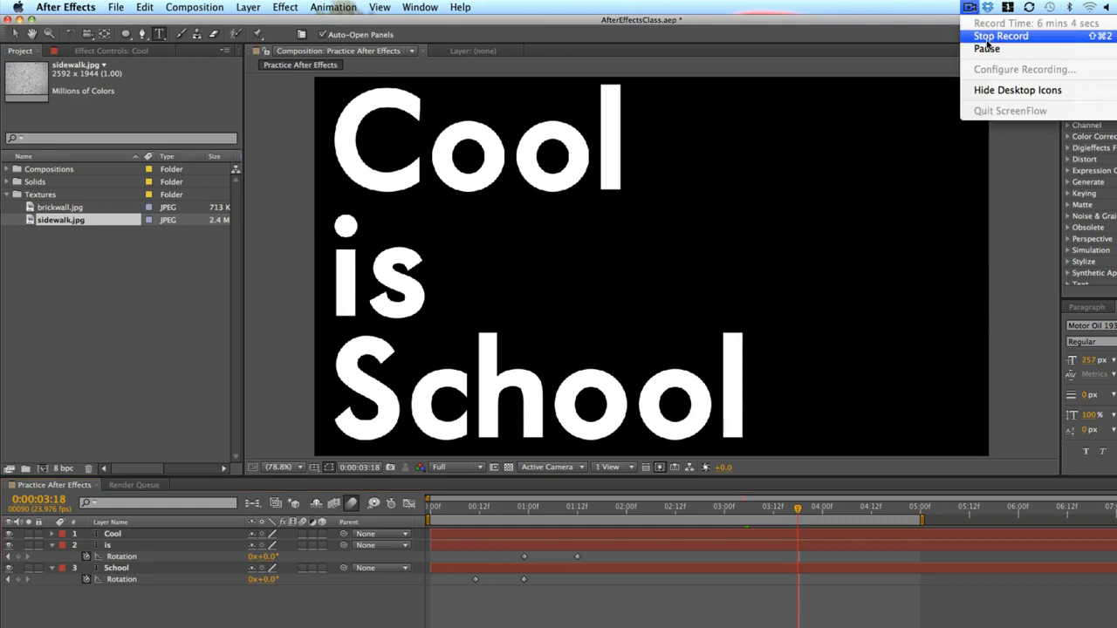